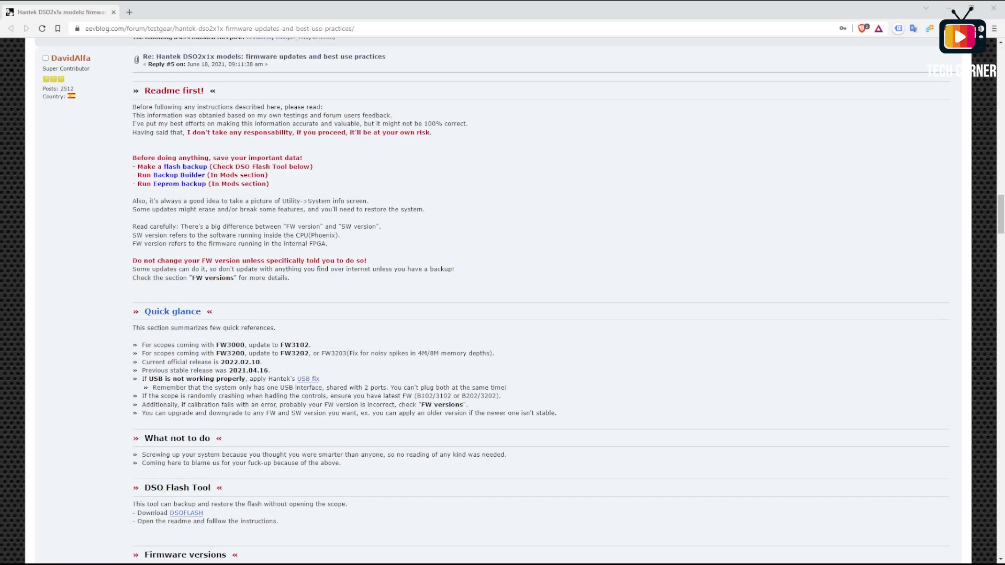
# Scroll the EEVblog forum post down to the Recovering (platform-tools) section and its FW3202 link.
pyautogui.scroll(-5, 502, 302)
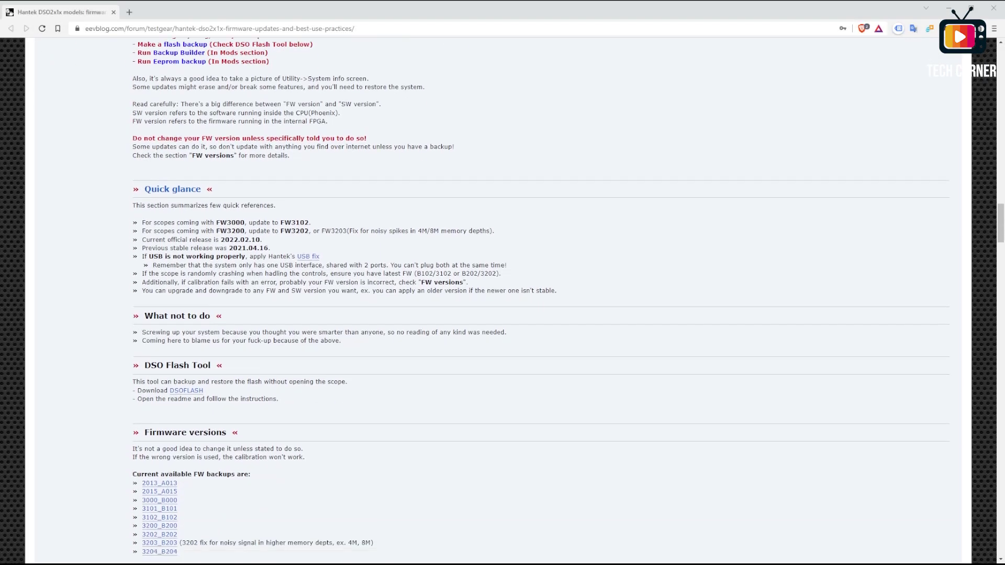
pyautogui.scroll(-2, 503, 302)
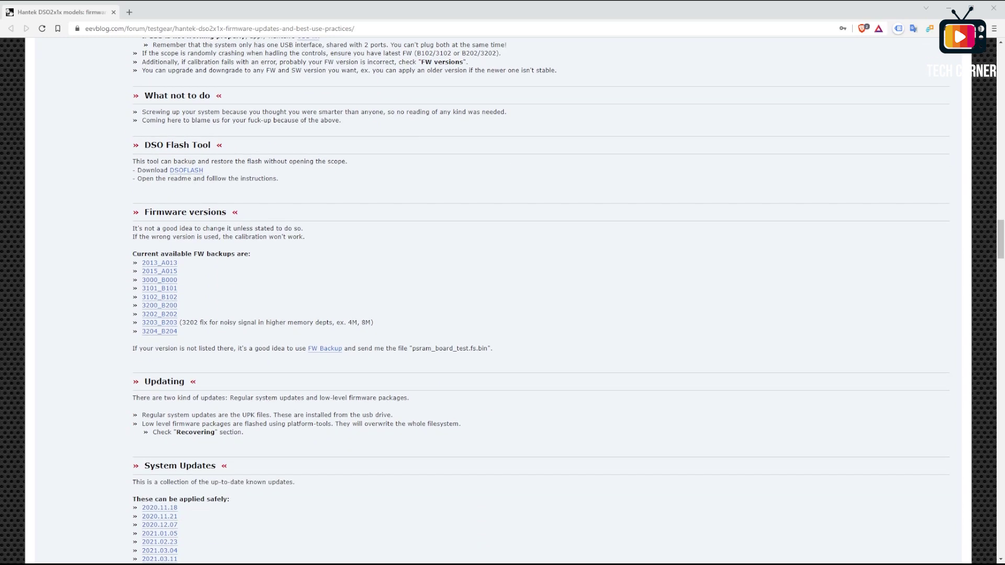
pyautogui.scroll(-2, 503, 302)
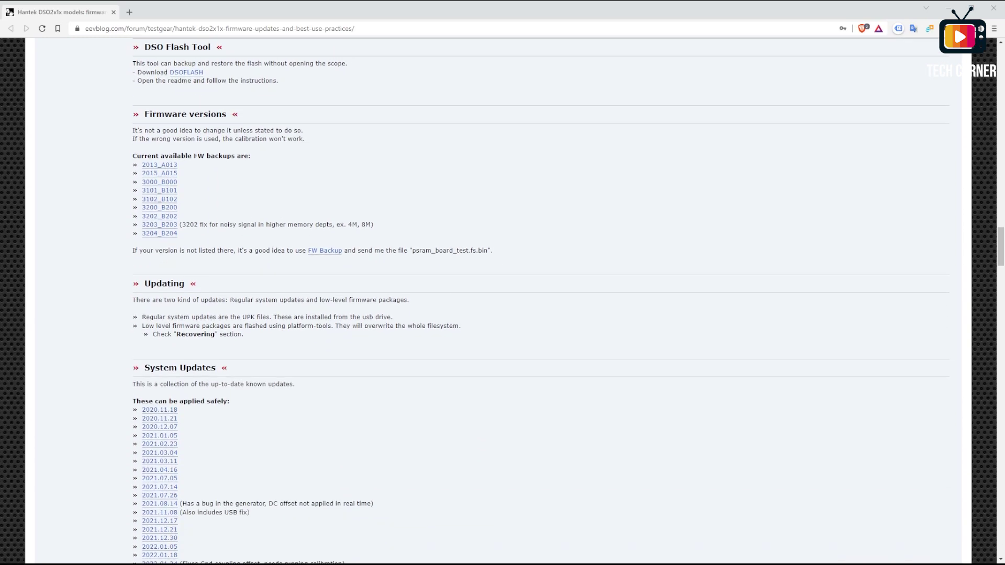
pyautogui.scroll(-1, 502, 302)
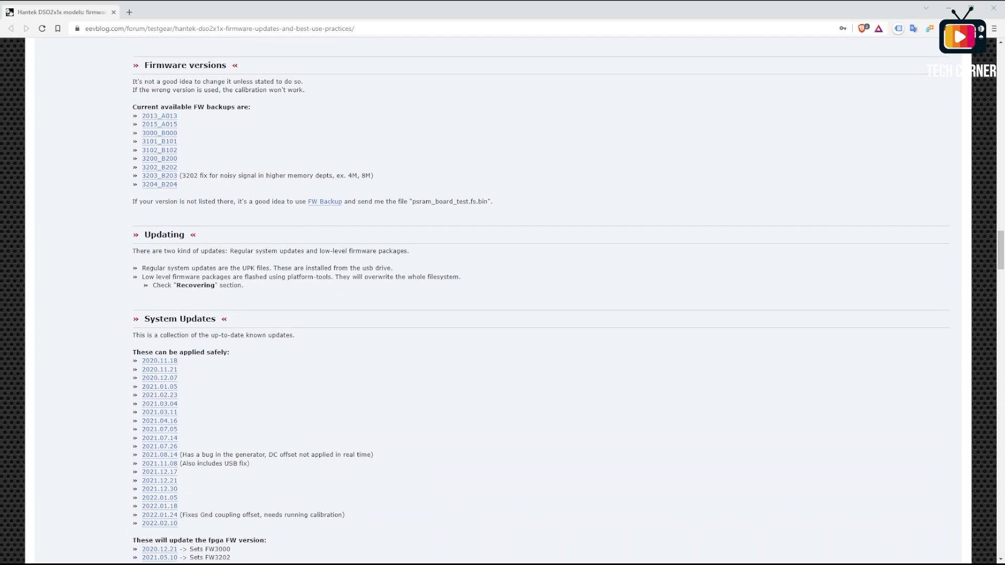
pyautogui.scroll(-3, 502, 302)
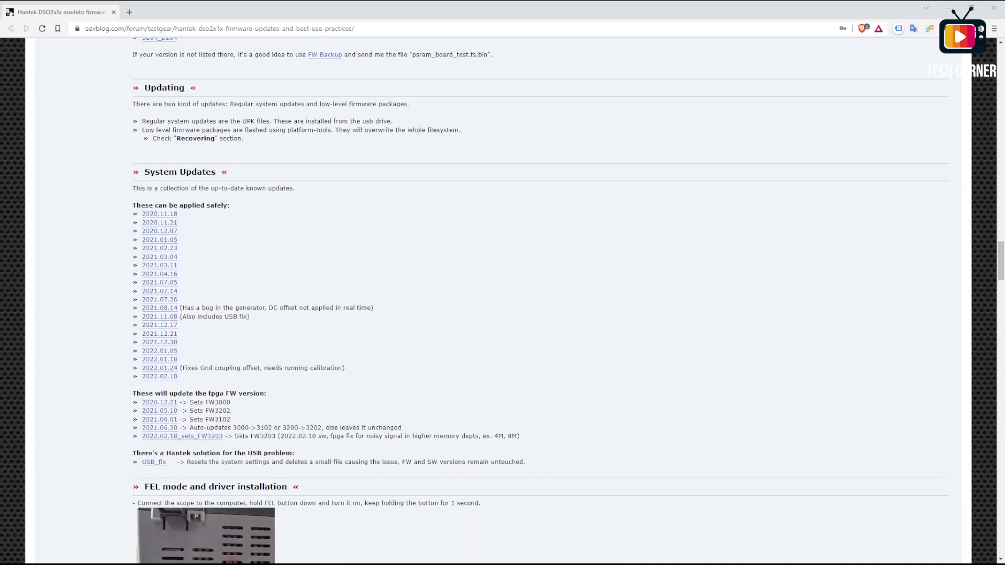
pyautogui.scroll(-9, 503, 301)
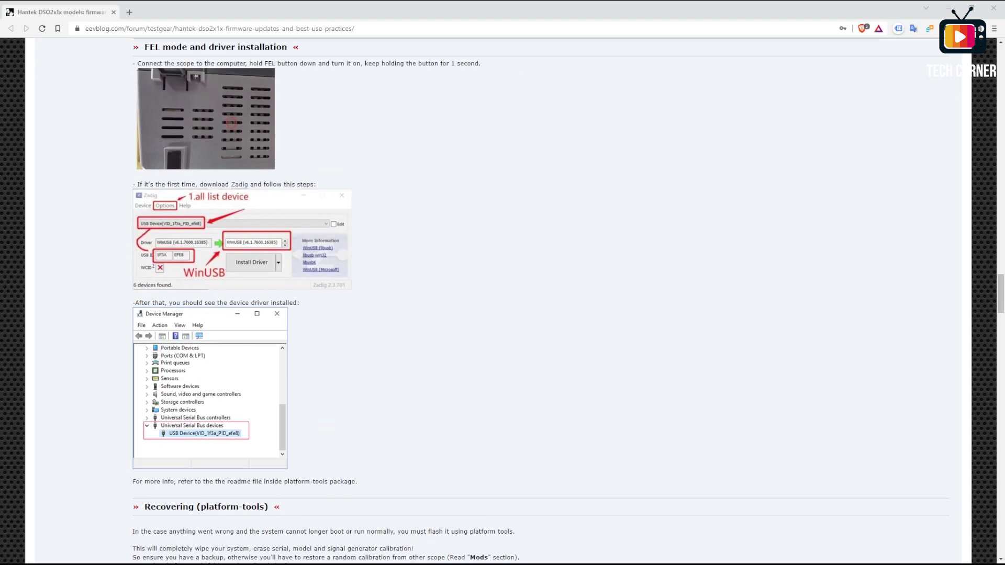
pyautogui.scroll(-6, 502, 302)
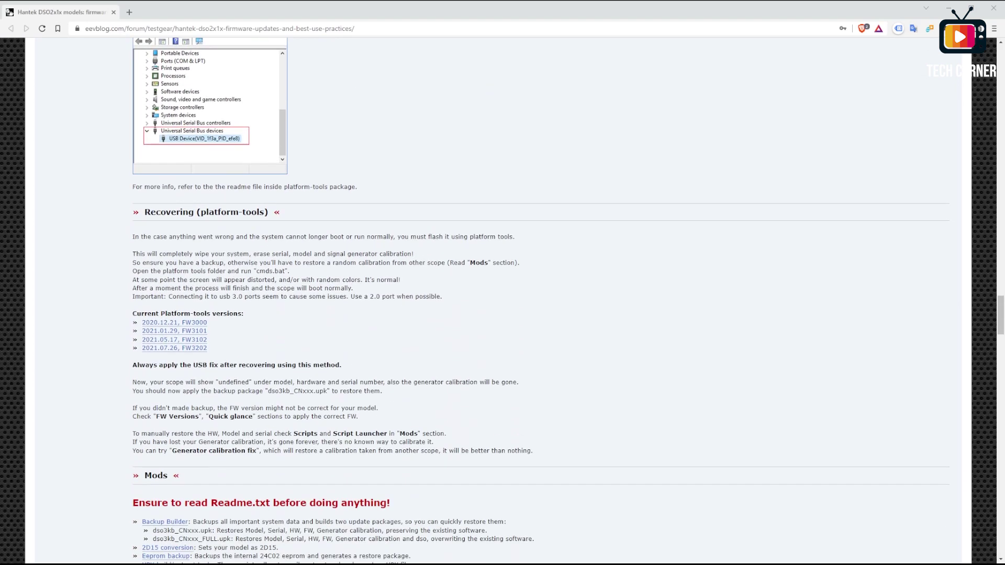
pyautogui.scroll(-1, 502, 302)
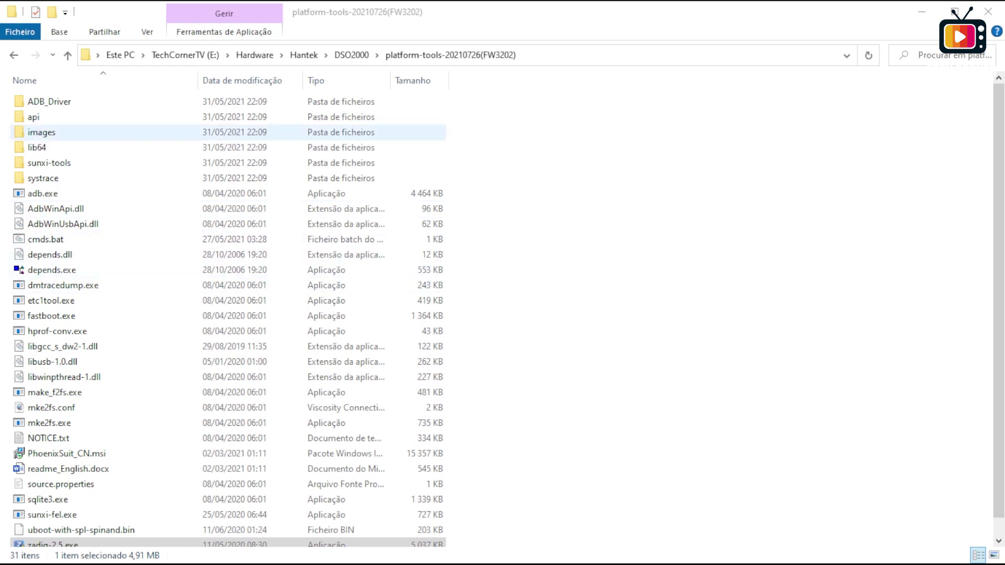
# Point out PhoenixSuit_CN.msi and zadig-2.5.exe, then open readme_English.docx in Word.
pyautogui.scroll(-1, 228, 318)
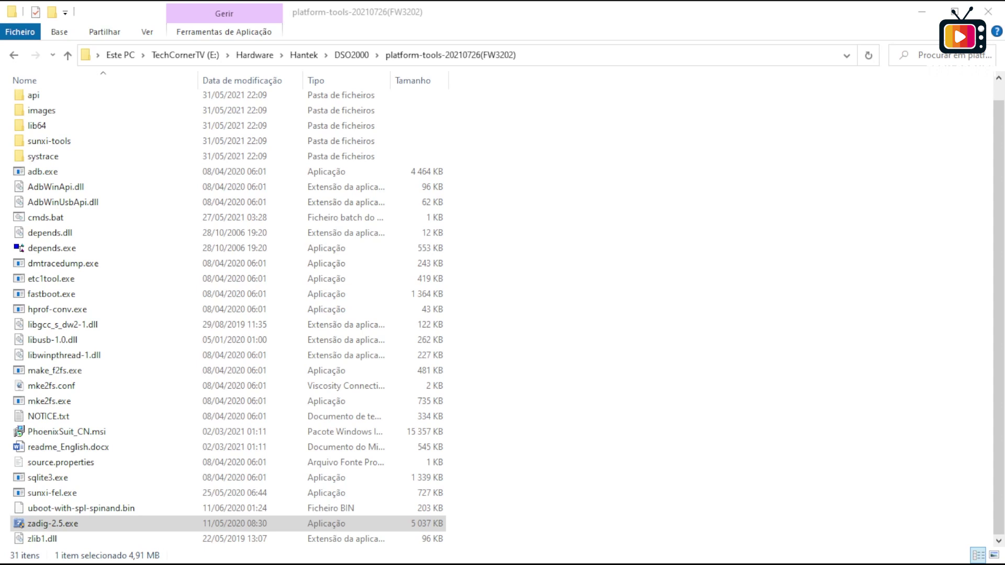
pyautogui.click(57, 431)
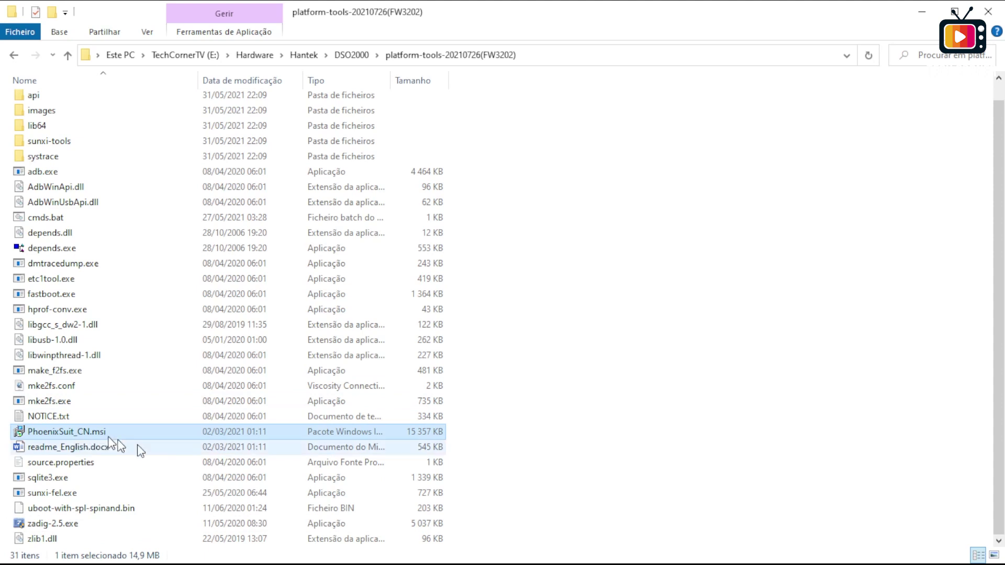
pyautogui.click(43, 528)
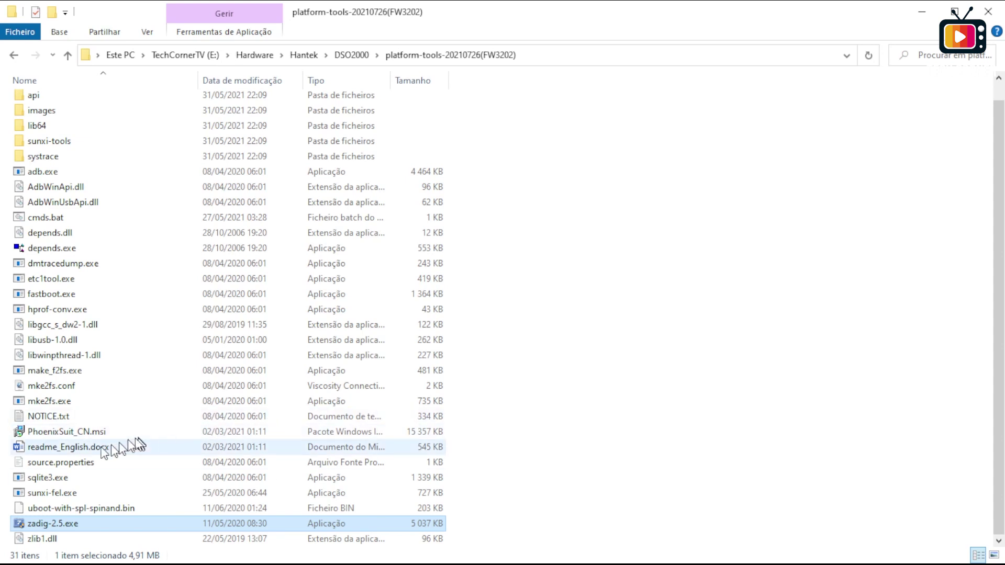
pyautogui.click(78, 449)
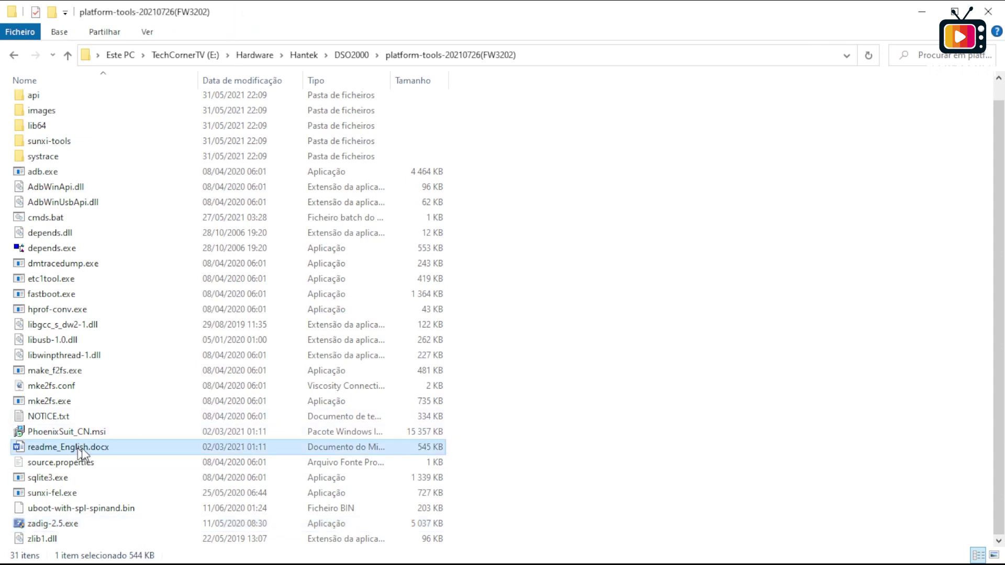
pyautogui.doubleClick(130, 449)
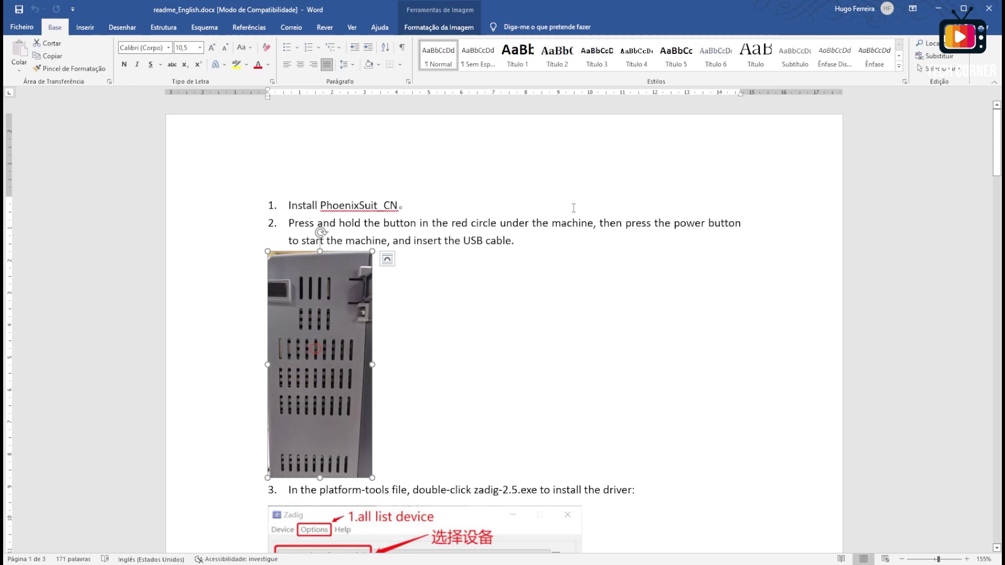
# Read through the readme's numbered flashing steps down to step 7.
pyautogui.scroll(-1, 542, 210)
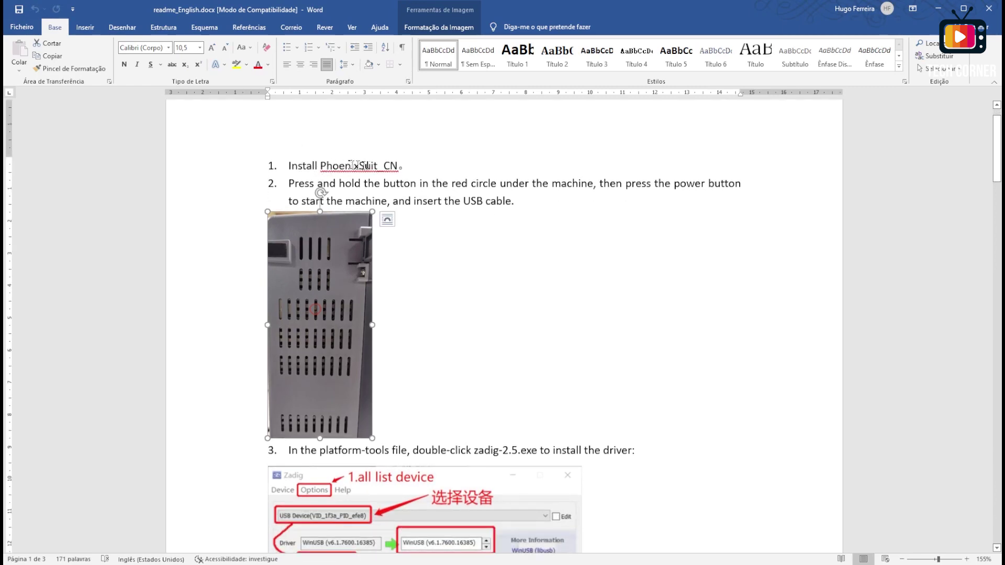
pyautogui.scroll(-2, 444, 187)
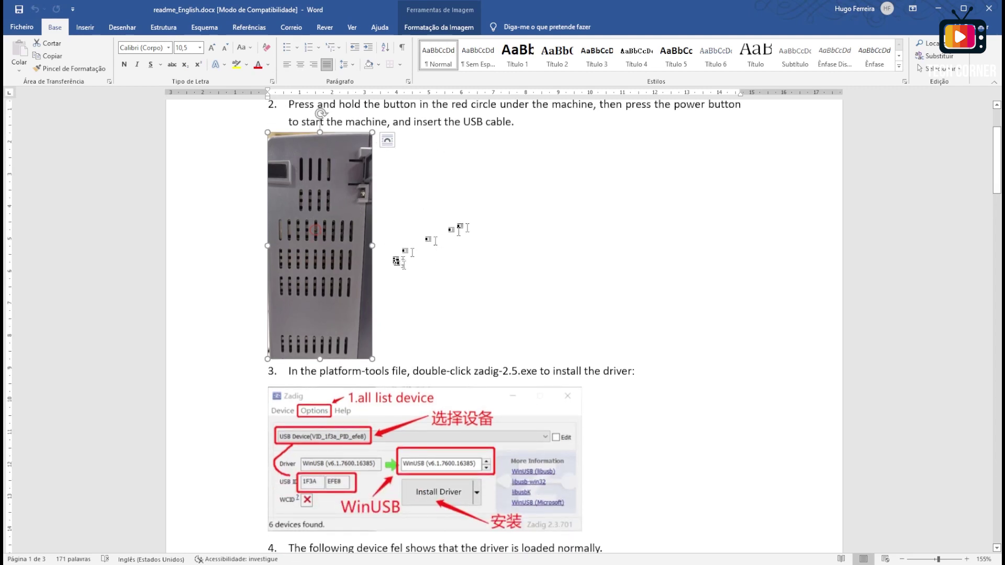
pyautogui.scroll(-2, 403, 259)
pyautogui.scroll(-3, 405, 258)
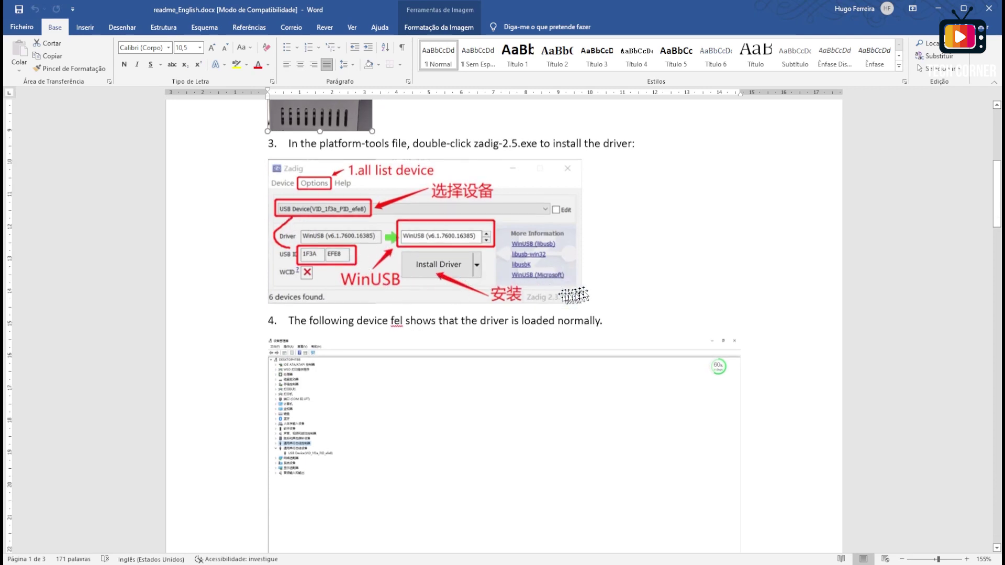
pyautogui.scroll(-4, 361, 271)
pyautogui.scroll(-11, 362, 271)
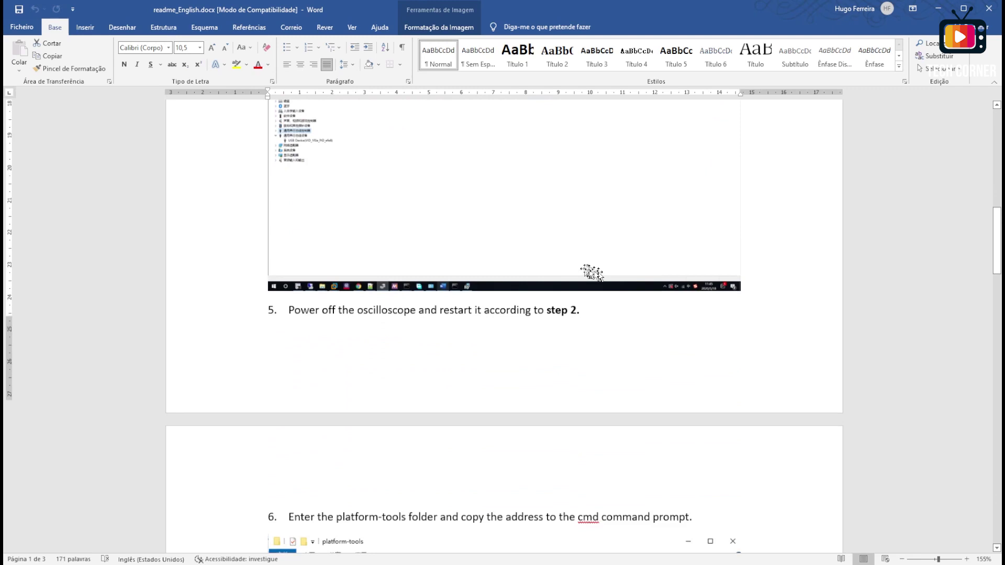
pyautogui.scroll(-3, 511, 291)
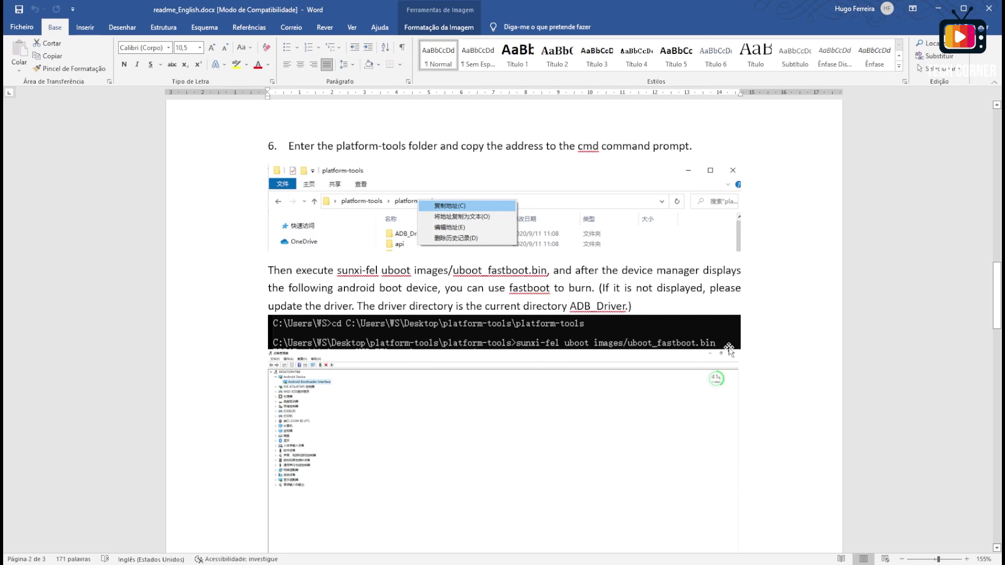
pyautogui.scroll(-3, 728, 348)
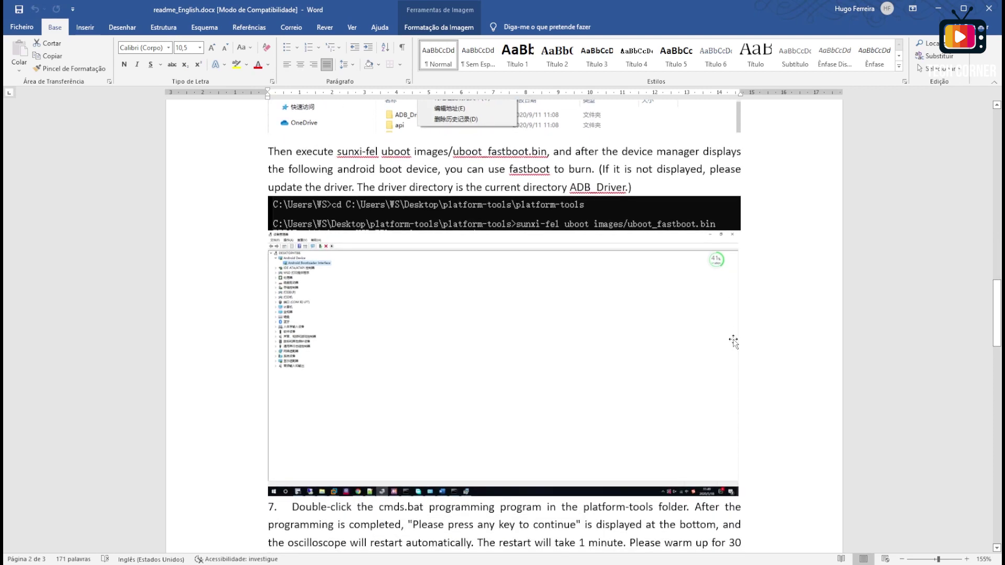
pyautogui.scroll(-5, 733, 341)
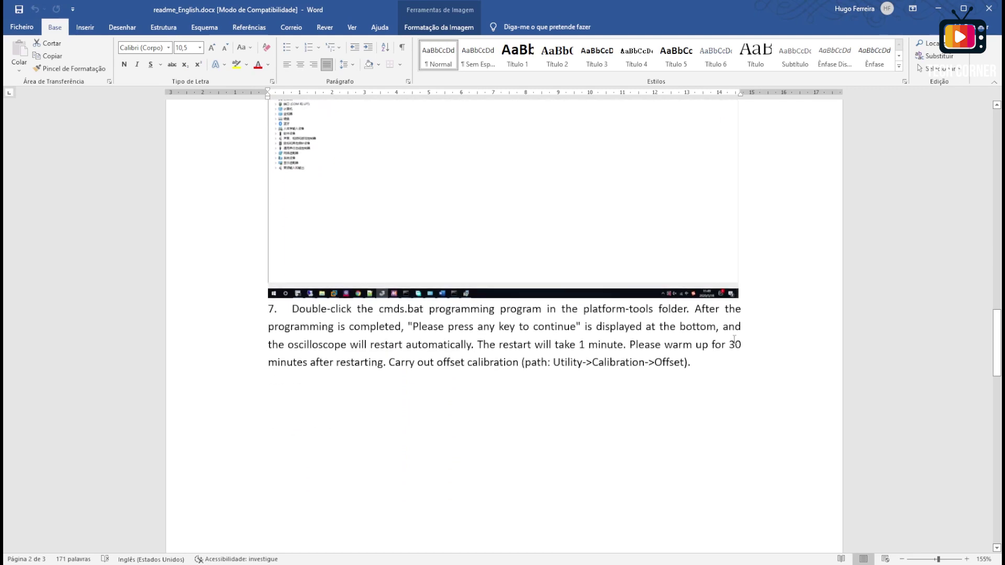
pyautogui.scroll(-4, 733, 340)
pyautogui.scroll(-5, 522, 341)
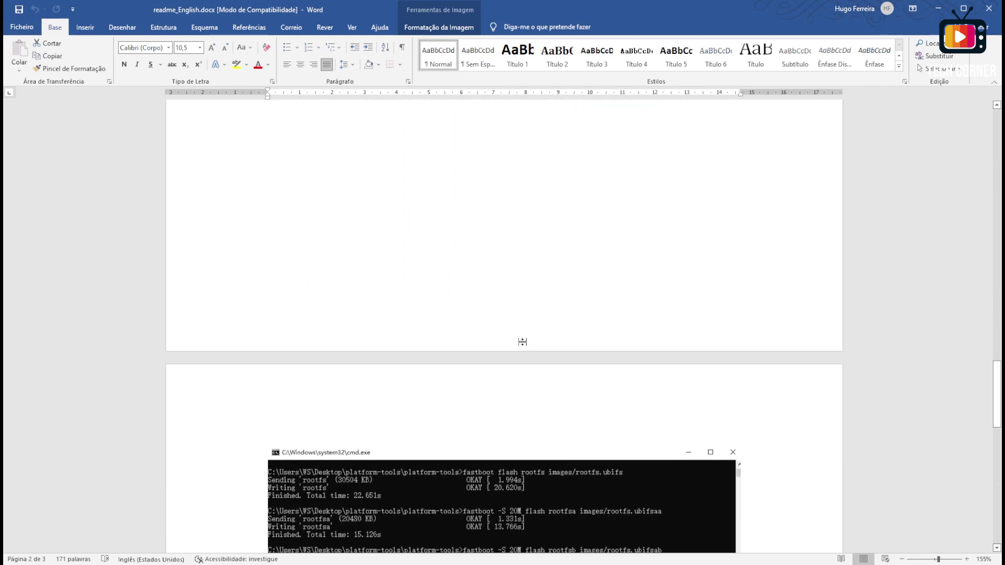
pyautogui.scroll(-5, 522, 342)
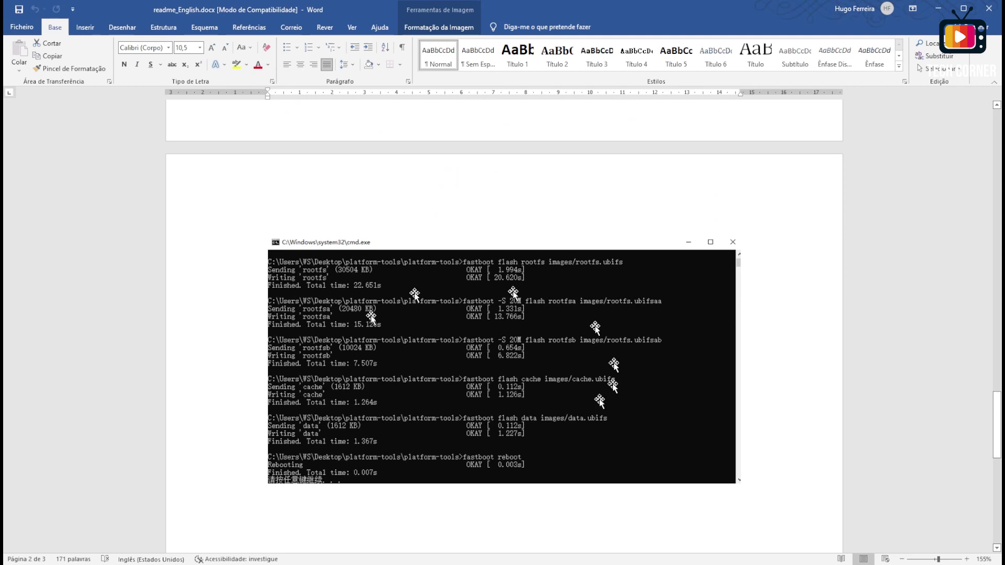
pyautogui.scroll(2, 797, 285)
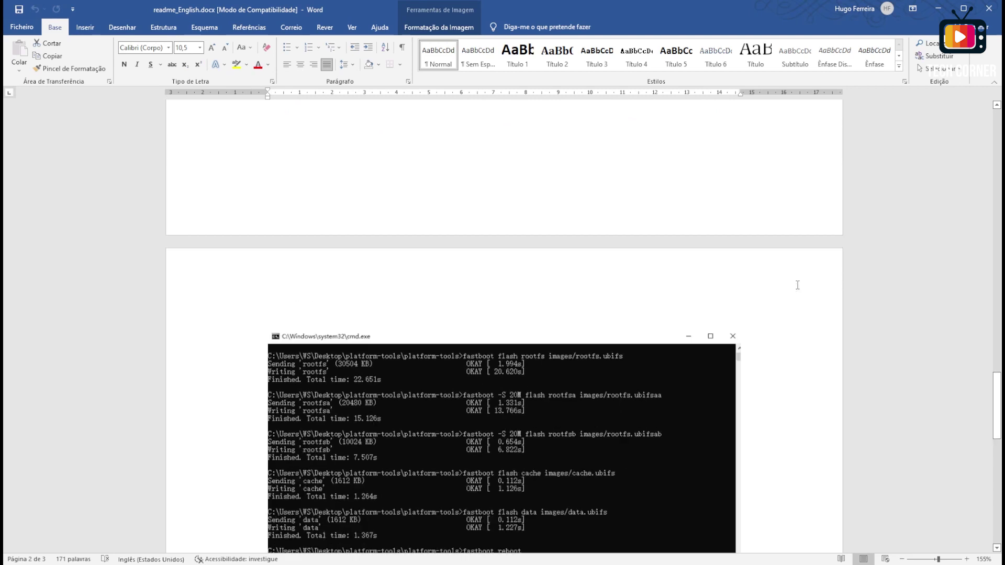
pyautogui.scroll(10, 797, 285)
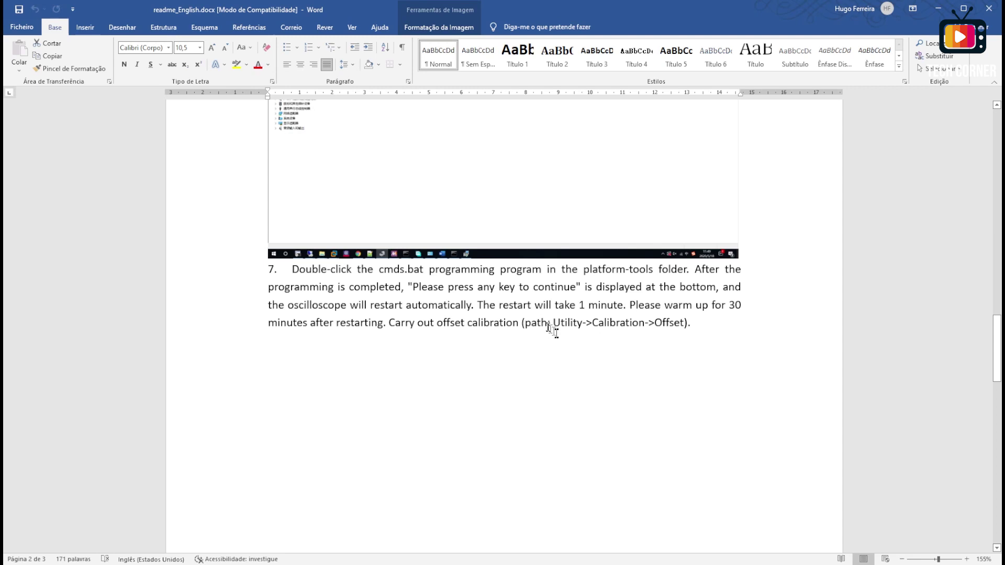
# Highlight the Utility->Calibration->Offset path in step 7, then clear the selection.
pyautogui.moveTo(550, 328); pyautogui.dragTo(685, 327)
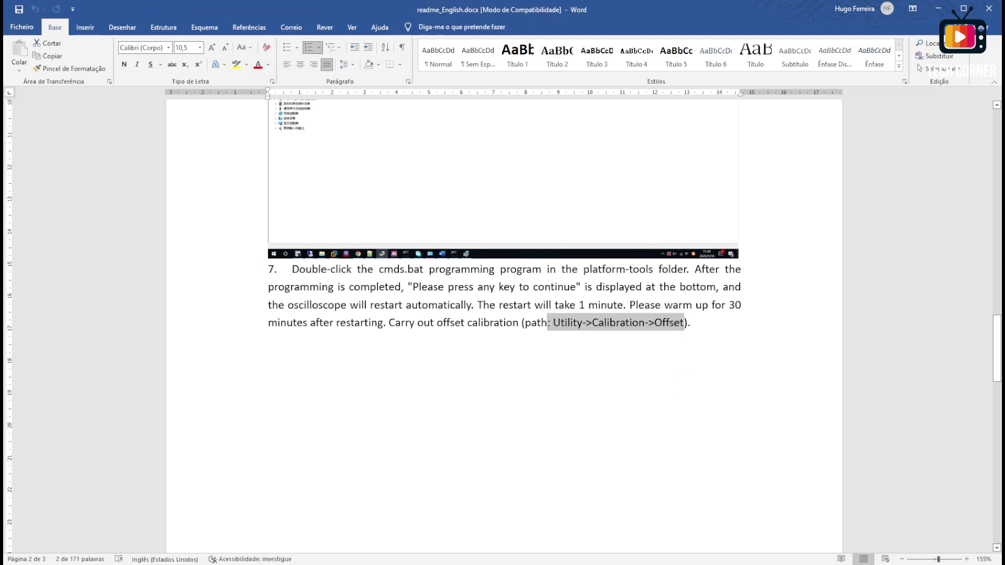
pyautogui.click(666, 386)
pyautogui.scroll(4, 660, 383)
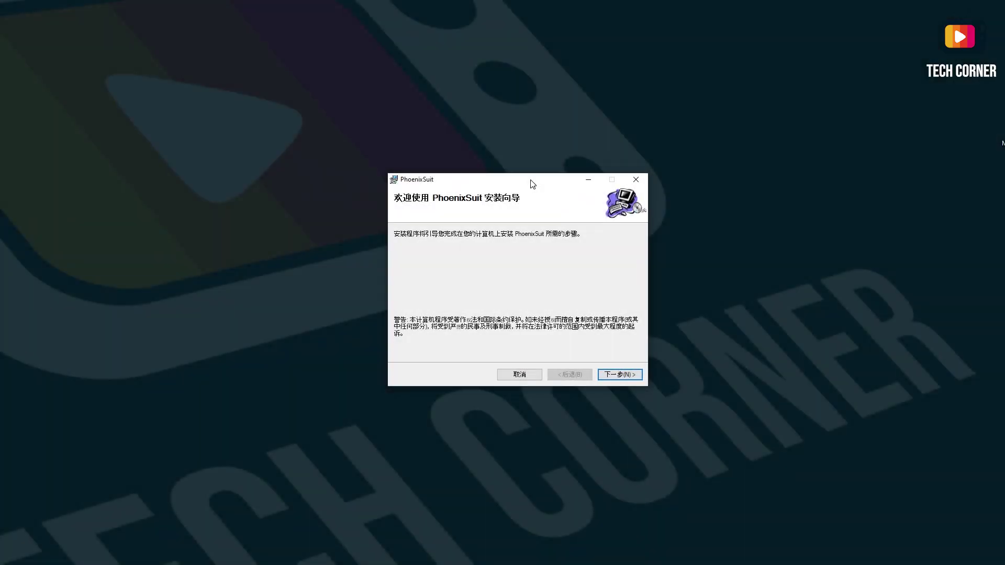
# Install PhoenixSuit into the default WinnerTech folder.
pyautogui.click(621, 375)
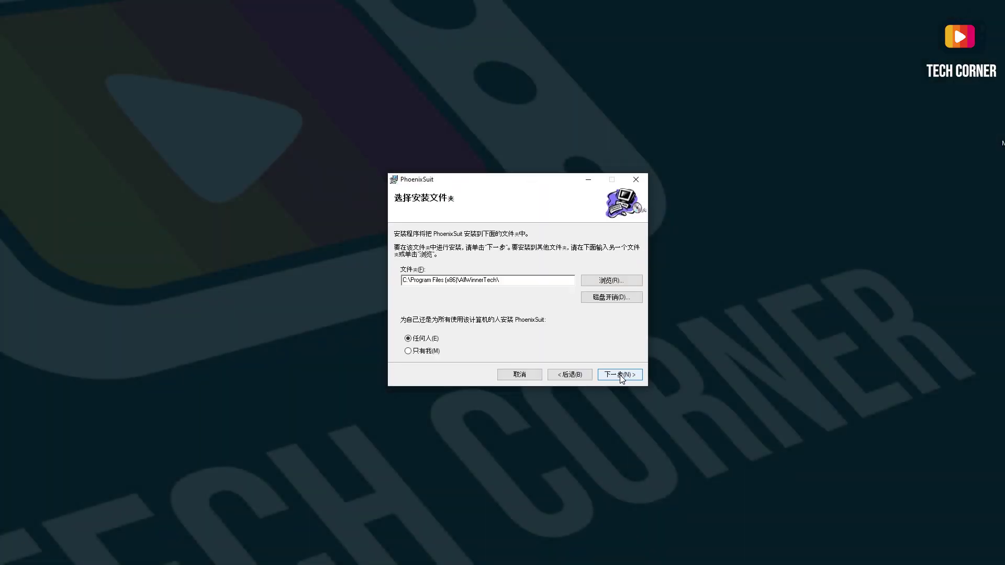
pyautogui.click(621, 375)
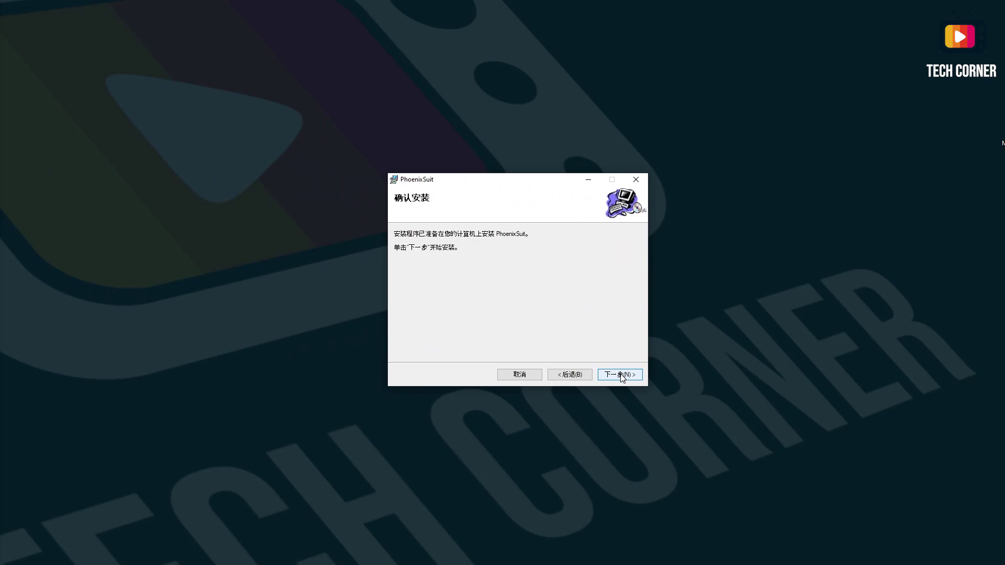
pyautogui.click(620, 375)
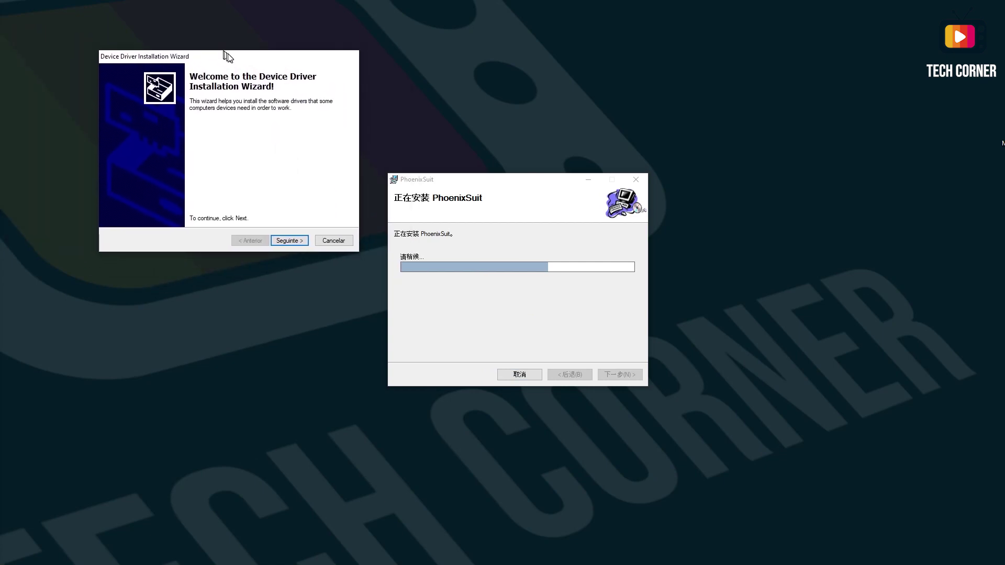
# Install the Android and Google USB drivers and close the Device Driver Installation Wizard.
pyautogui.click(288, 240)
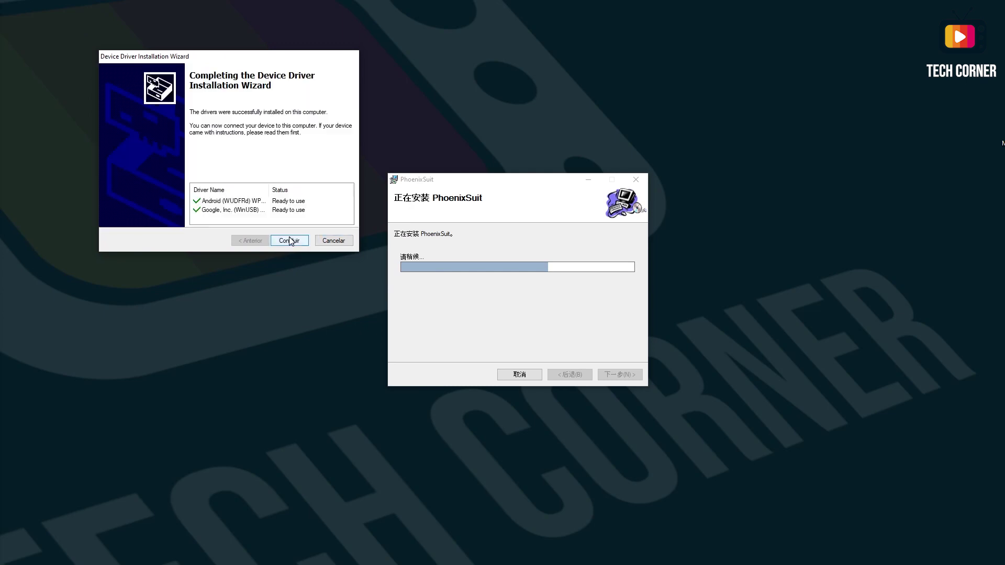
pyautogui.click(290, 240)
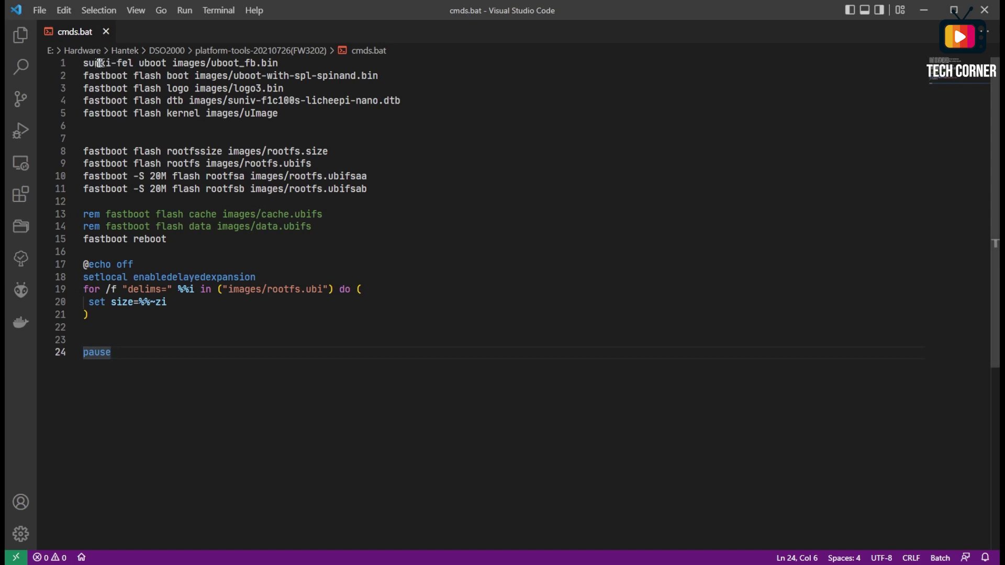
# Inspect the first sunxi-fel line of cmds.bat, then return to the platform-tools folder.
pyautogui.moveTo(84, 63); pyautogui.dragTo(279, 63)
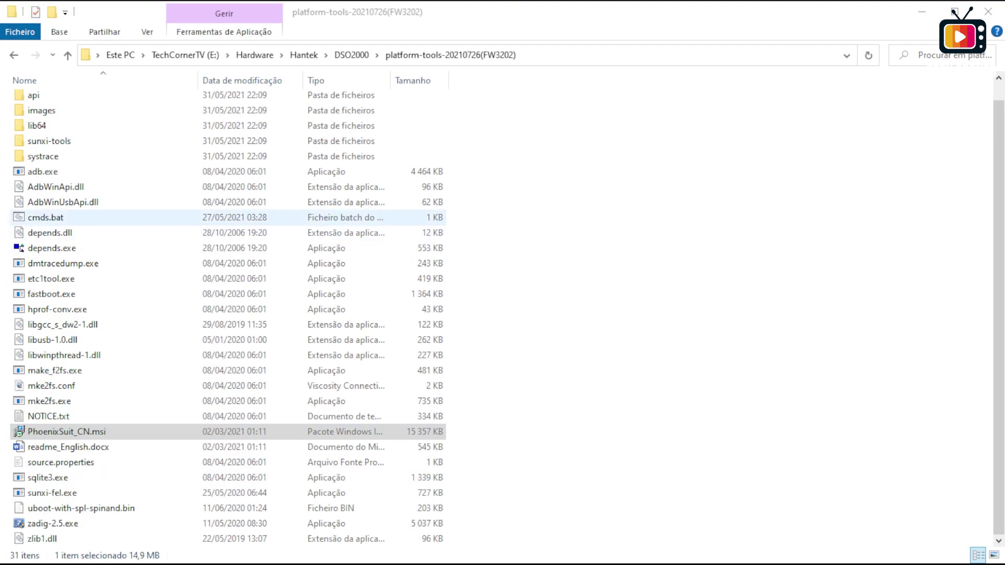
pyautogui.click(46, 217)
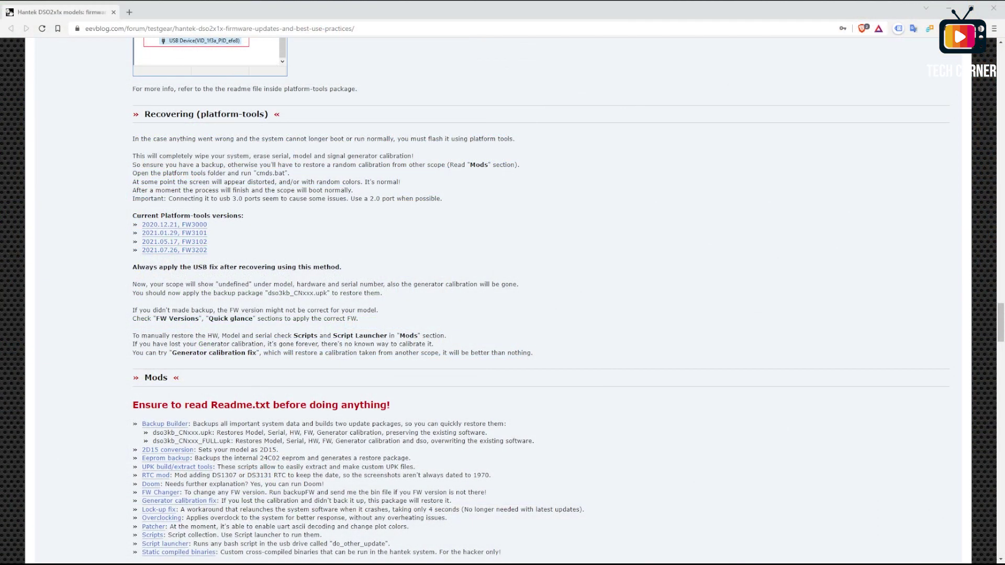
# Scroll the DSO2x1x guide to the Updating and System Updates sections showing the USB_fix entry.
pyautogui.scroll(2, 503, 300)
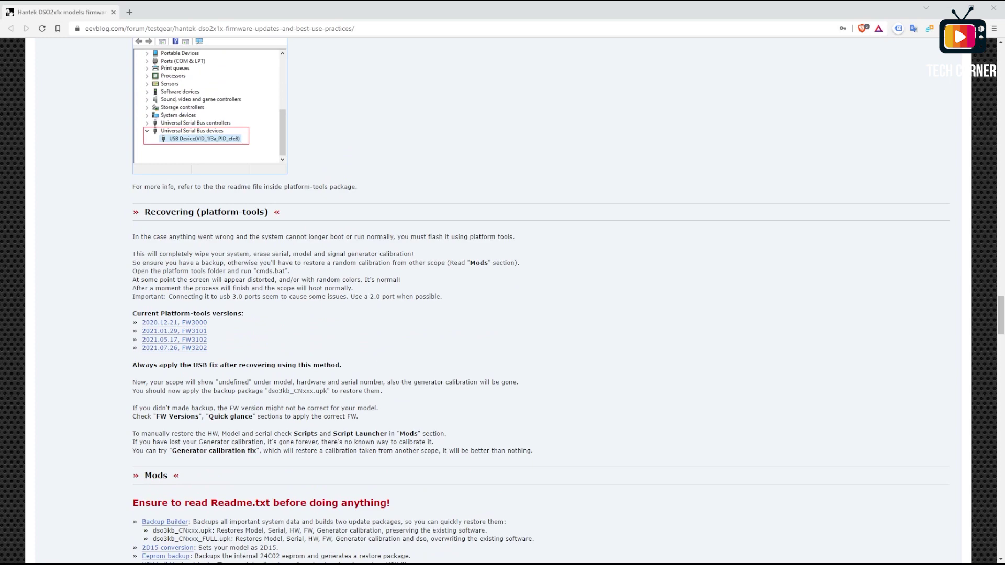
pyautogui.scroll(10, 503, 301)
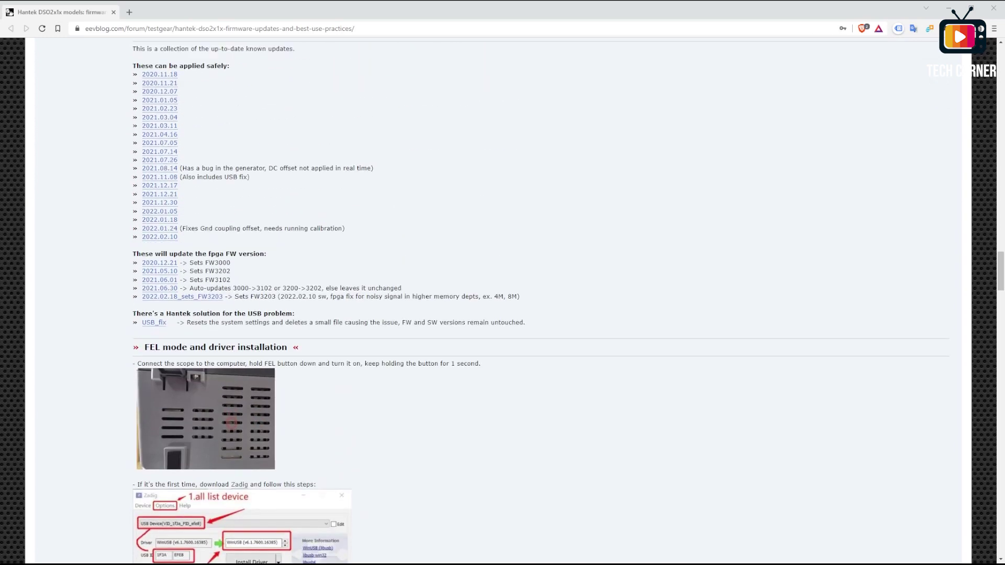
pyautogui.scroll(2, 502, 300)
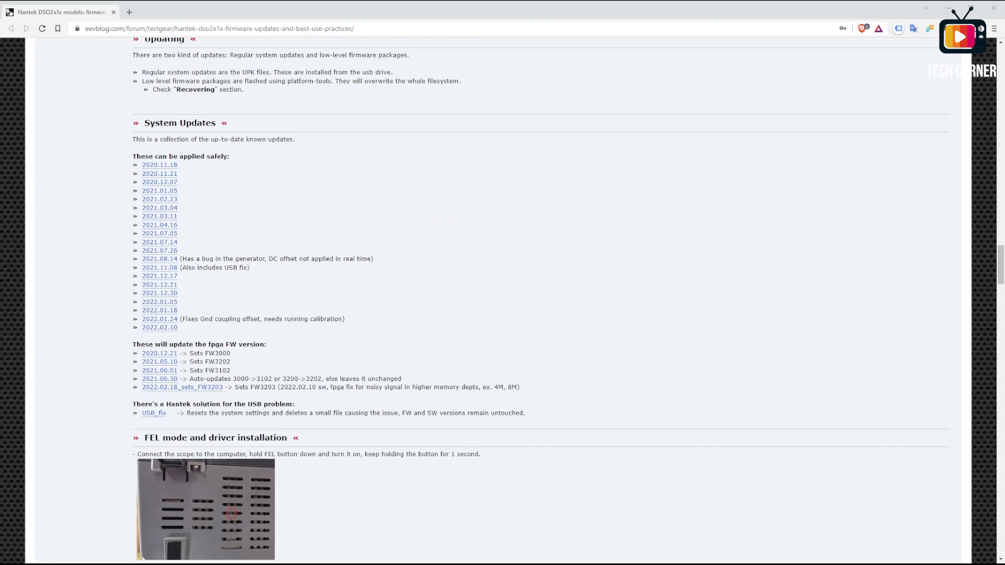
pyautogui.scroll(1, 502, 300)
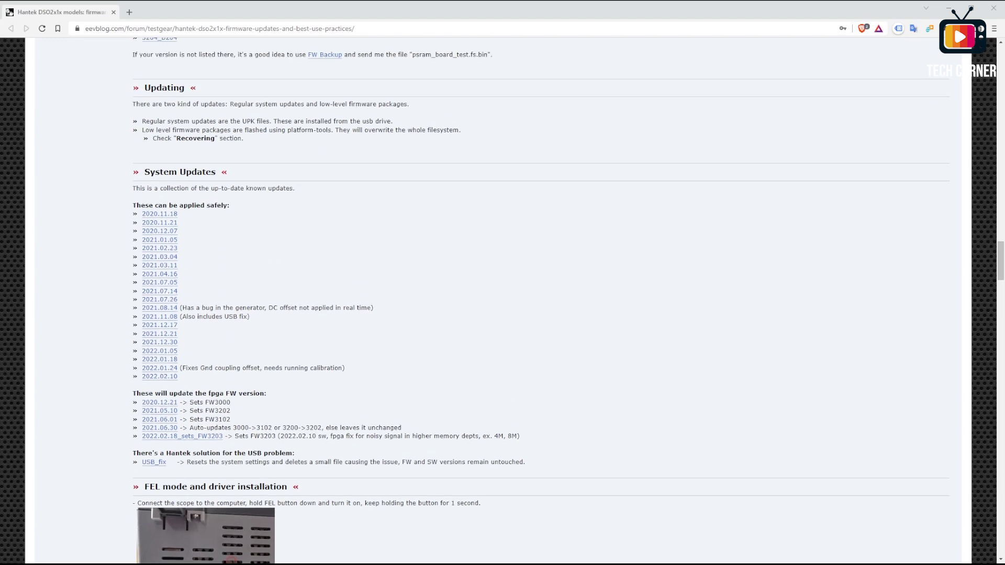
pyautogui.scroll(5, 502, 300)
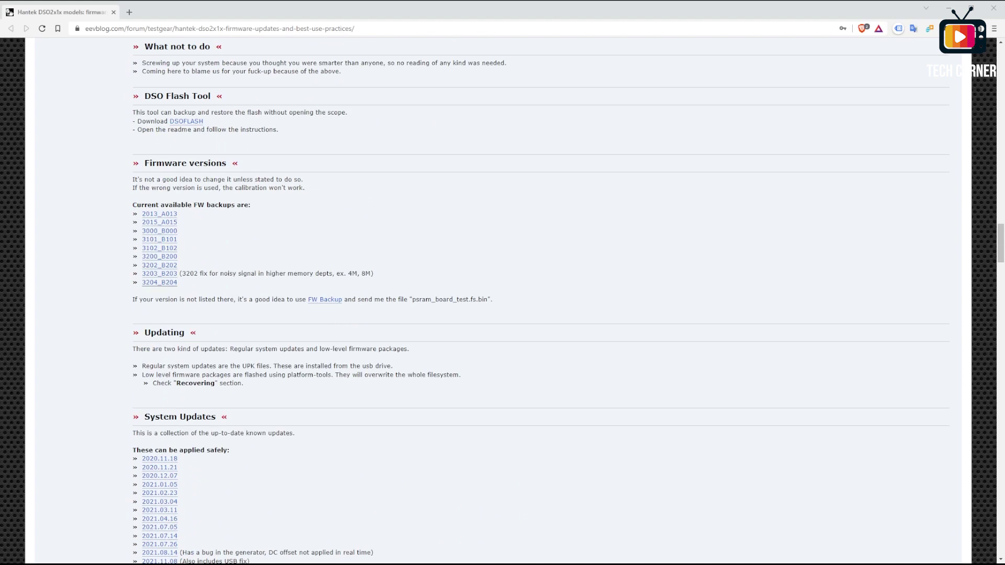
pyautogui.scroll(9, 503, 300)
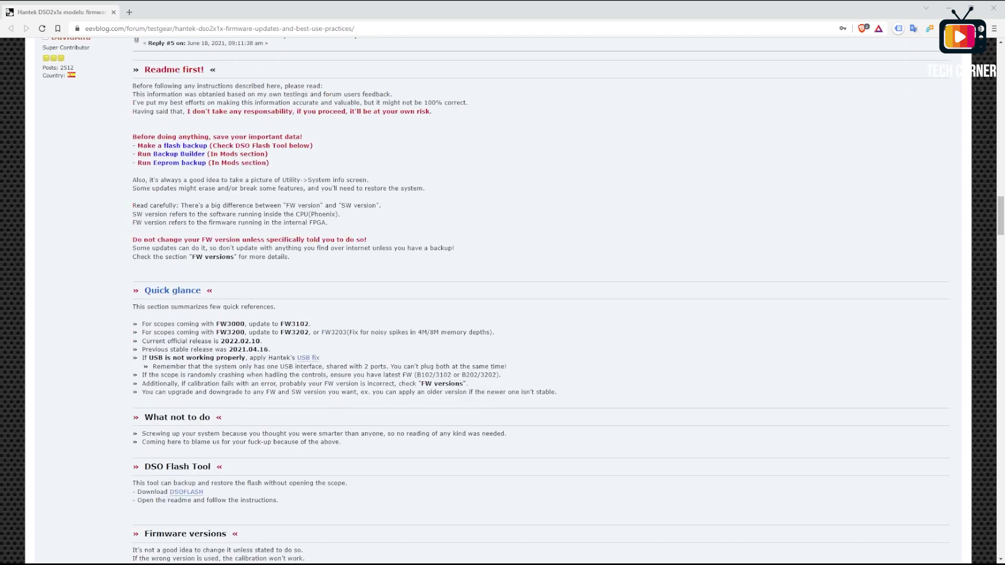
pyautogui.scroll(-10, 503, 301)
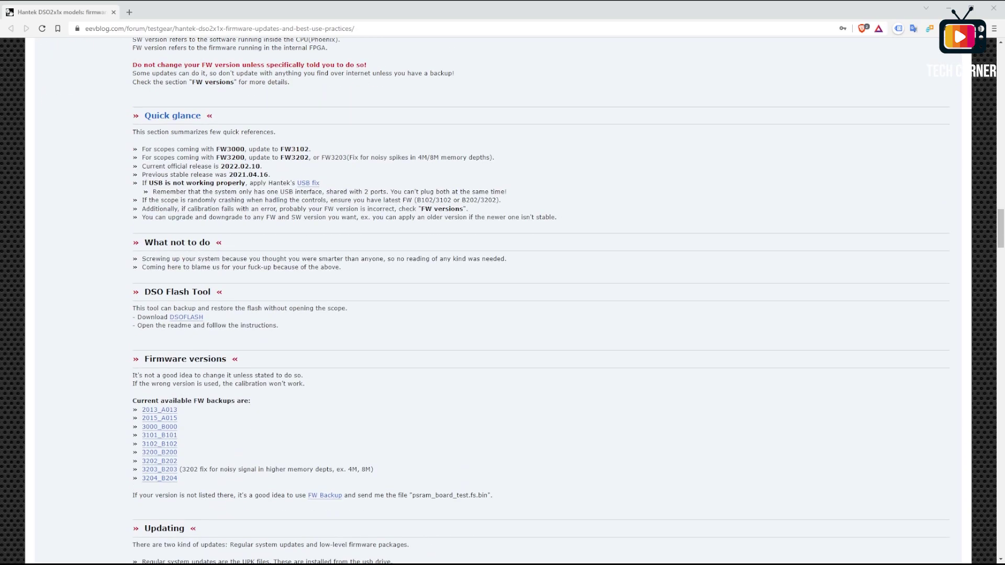
pyautogui.scroll(-1, 502, 301)
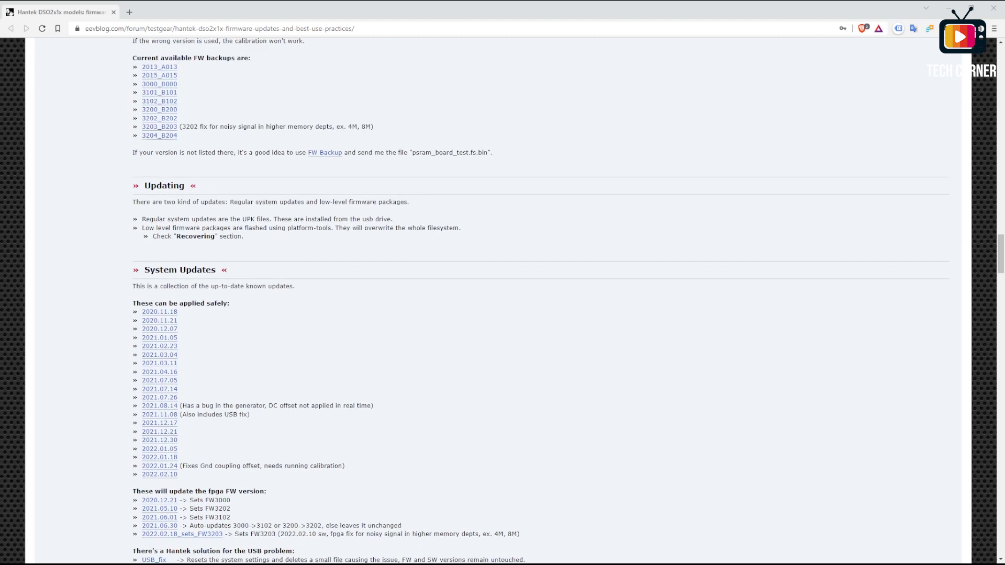
pyautogui.scroll(-3, 503, 301)
pyautogui.scroll(1, 502, 301)
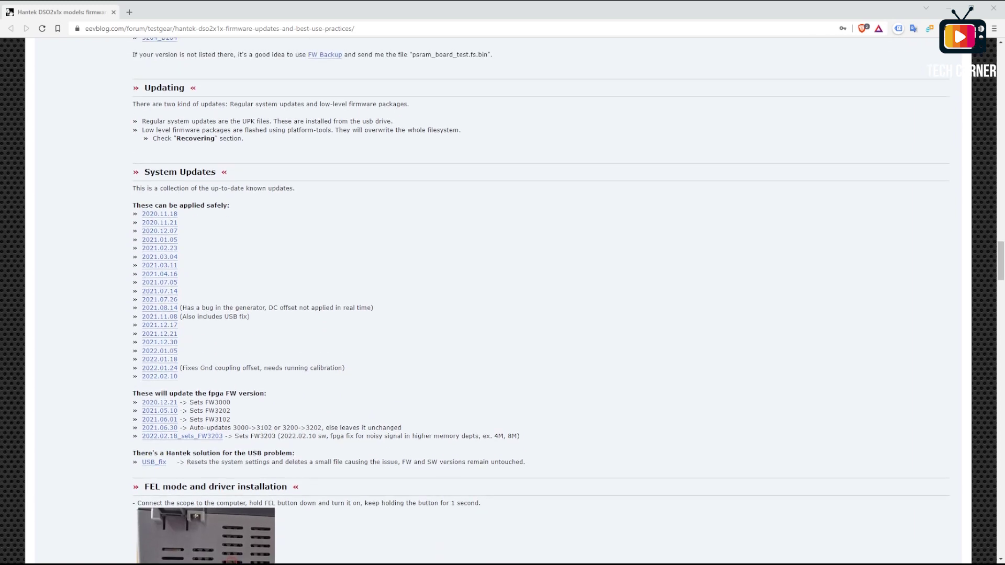
pyautogui.scroll(-1, 502, 300)
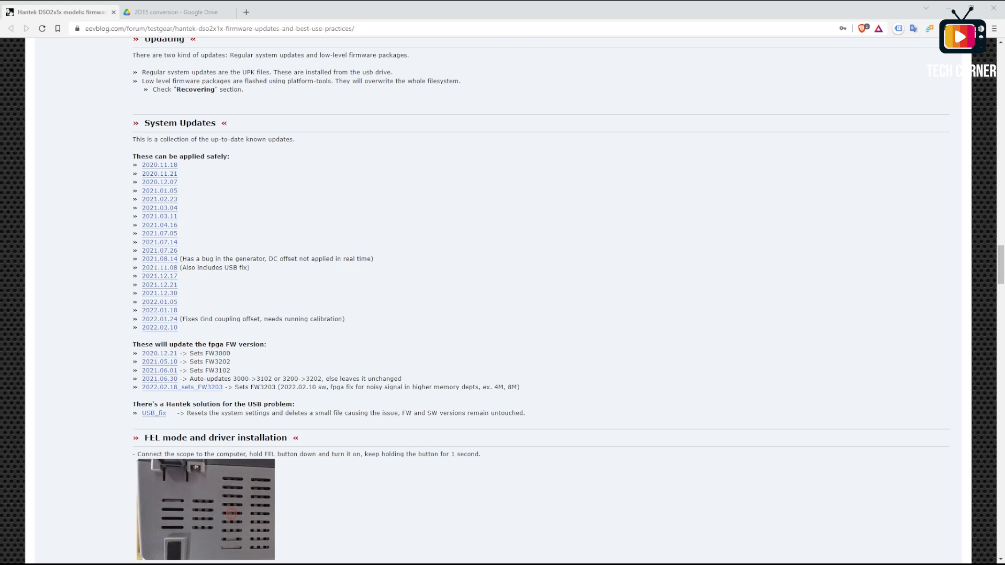
# Scroll past FEL mode and Recovering to the guide's Mods downloads and Links sections.
pyautogui.scroll(-4, 501, 301)
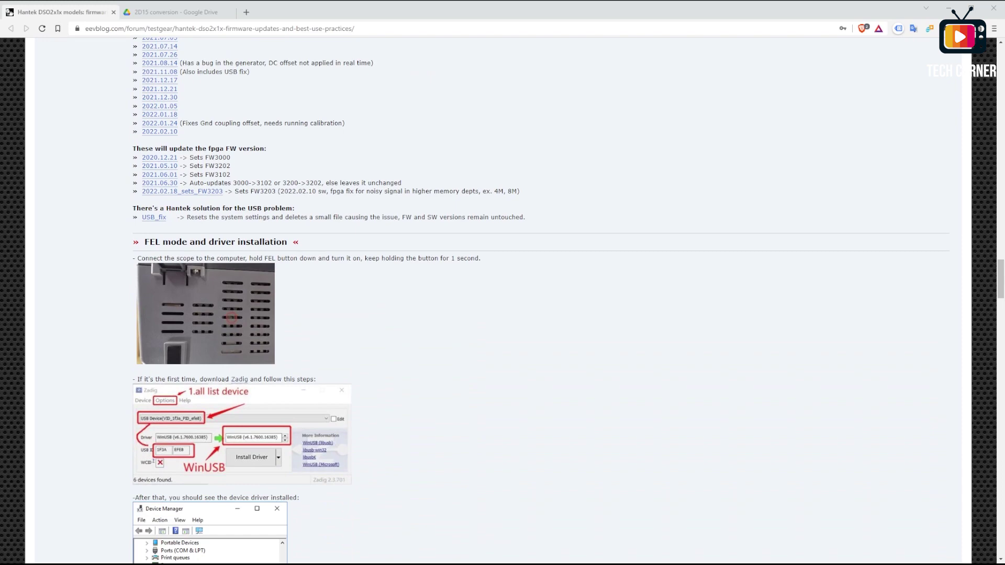
pyautogui.scroll(-9, 501, 300)
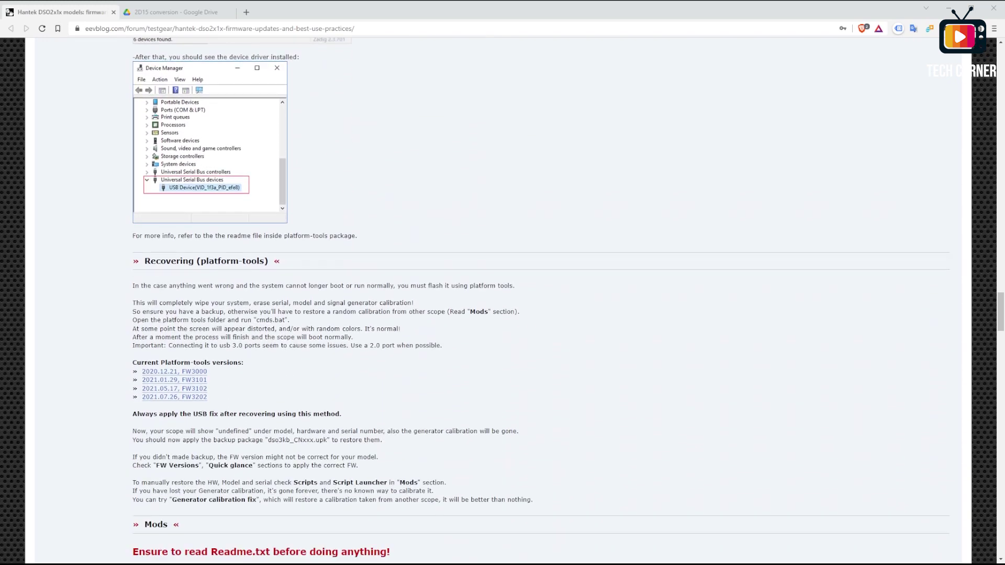
pyautogui.scroll(-8, 501, 300)
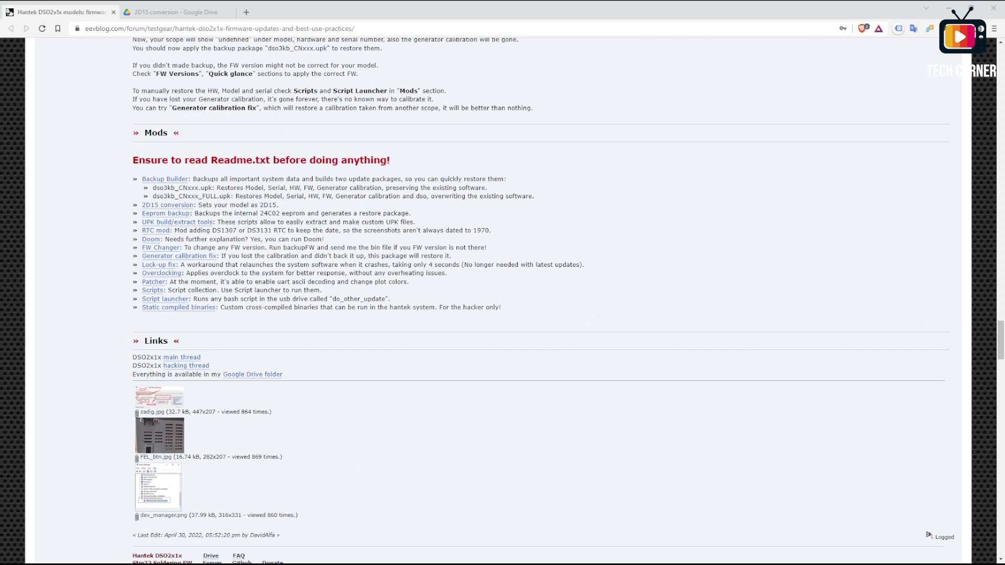
# Download dso3kb_do_other_update.upk from the Script launcher Google Drive folder.
pyautogui.click(253, 374)
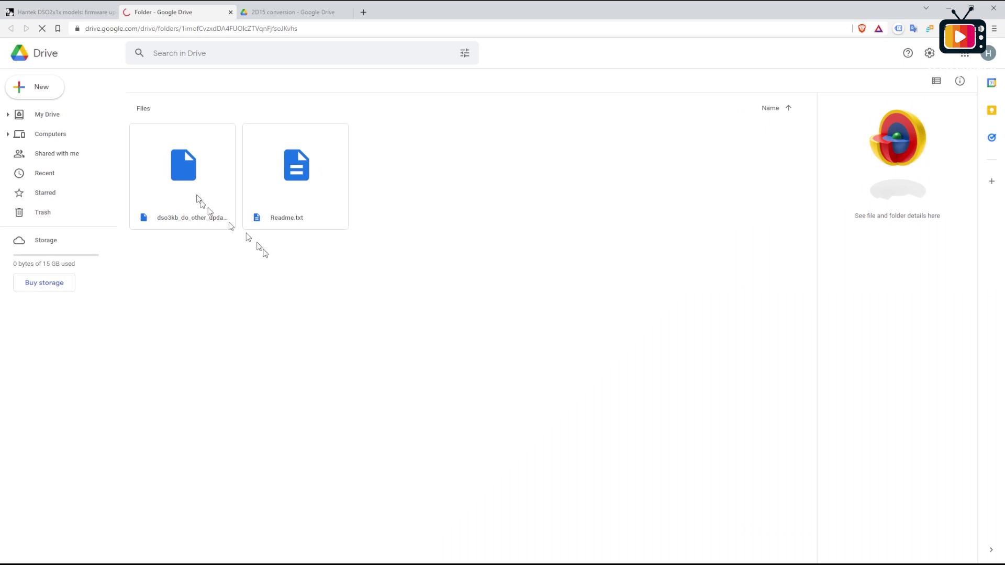
pyautogui.rightClick(181, 185)
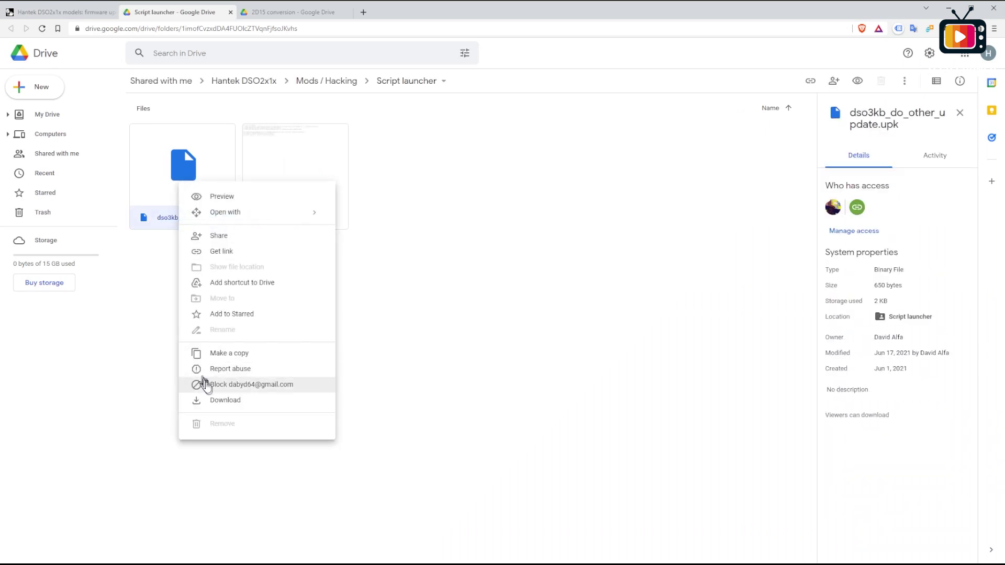
pyautogui.click(214, 400)
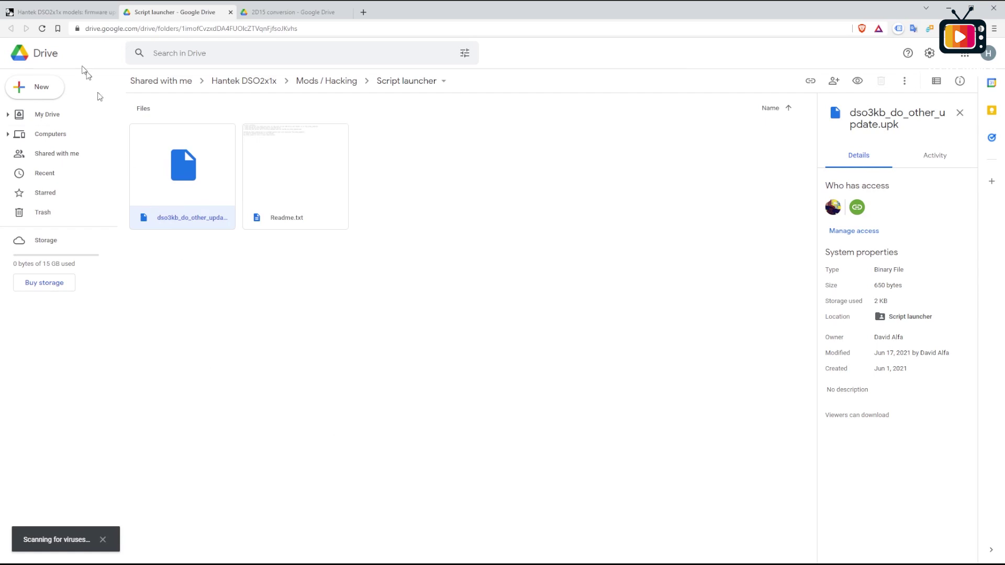
# Download the do_other_update(Edit Model-Serial-Hardware) script from the Scripts Drive folder.
pyautogui.click(66, 14)
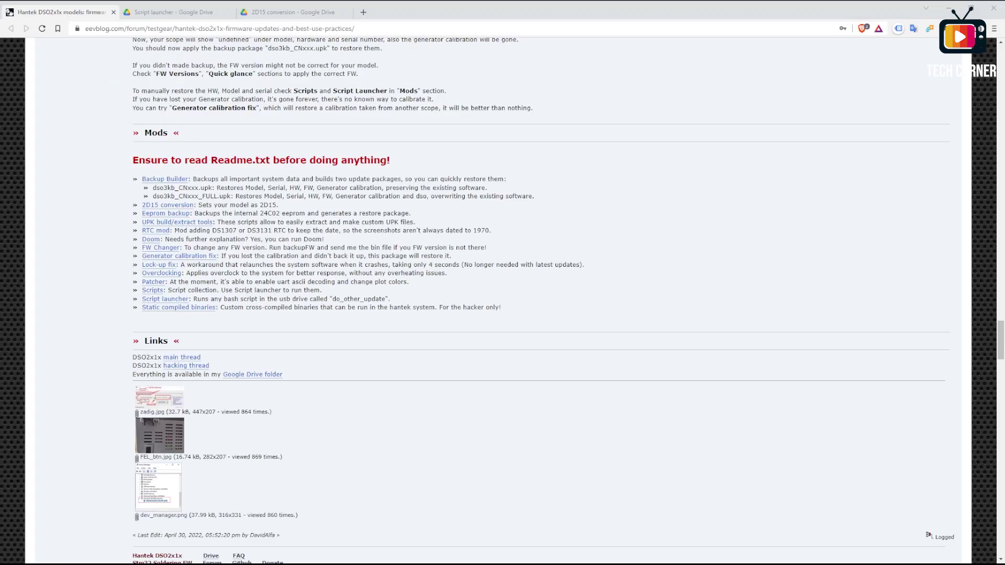
pyautogui.click(156, 291)
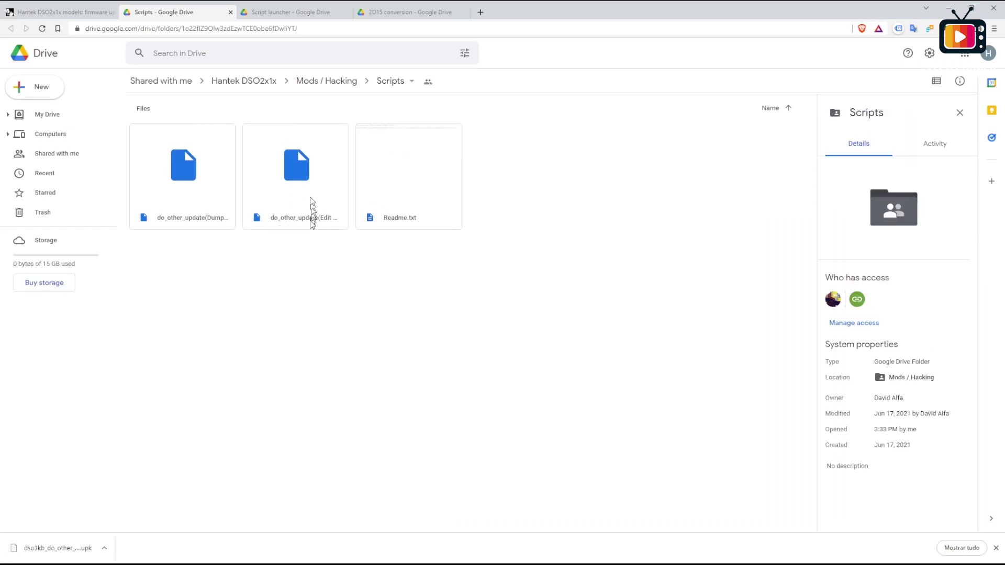
pyautogui.rightClick(308, 182)
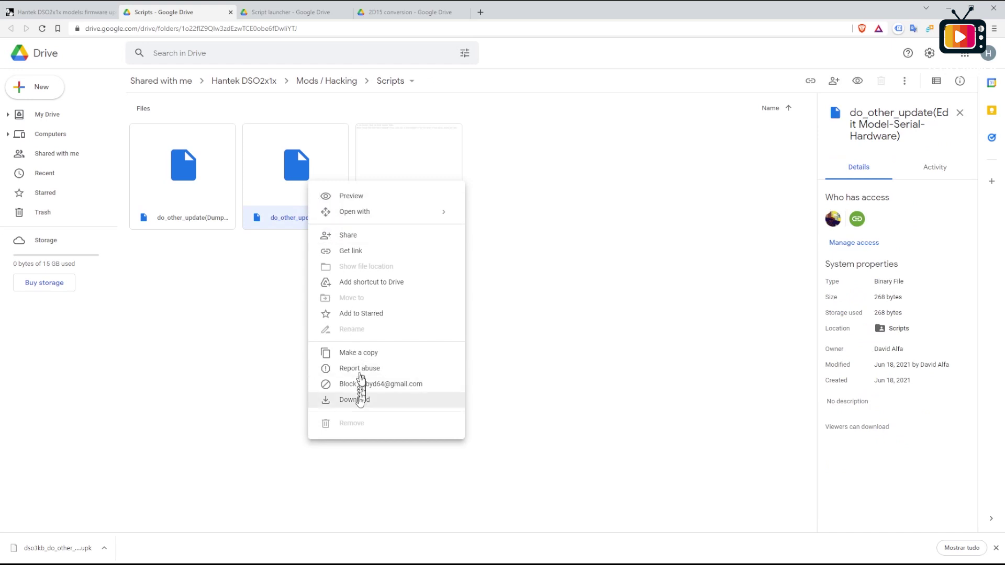
pyautogui.click(359, 400)
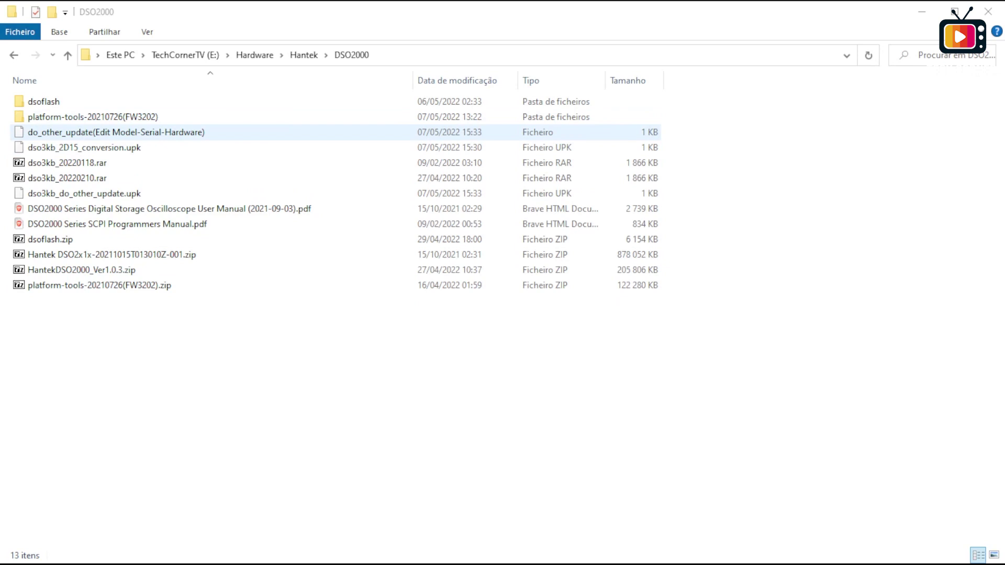
# Rename do_other_update(Edit Model-Serial-Hardware) in the DSO2000 folder to do_other_update.
pyautogui.click(123, 133)
pyautogui.click(94, 194)
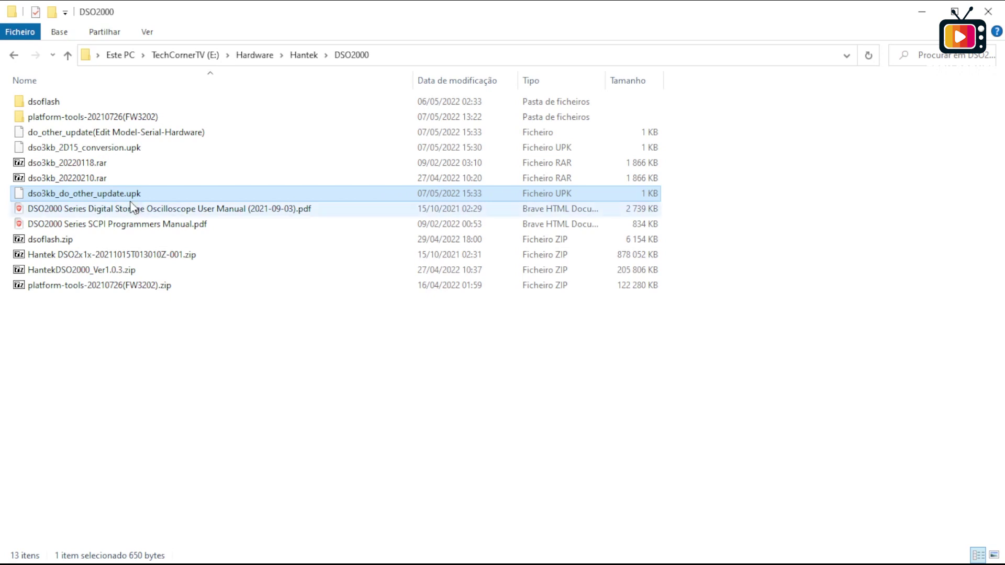
pyautogui.click(87, 135)
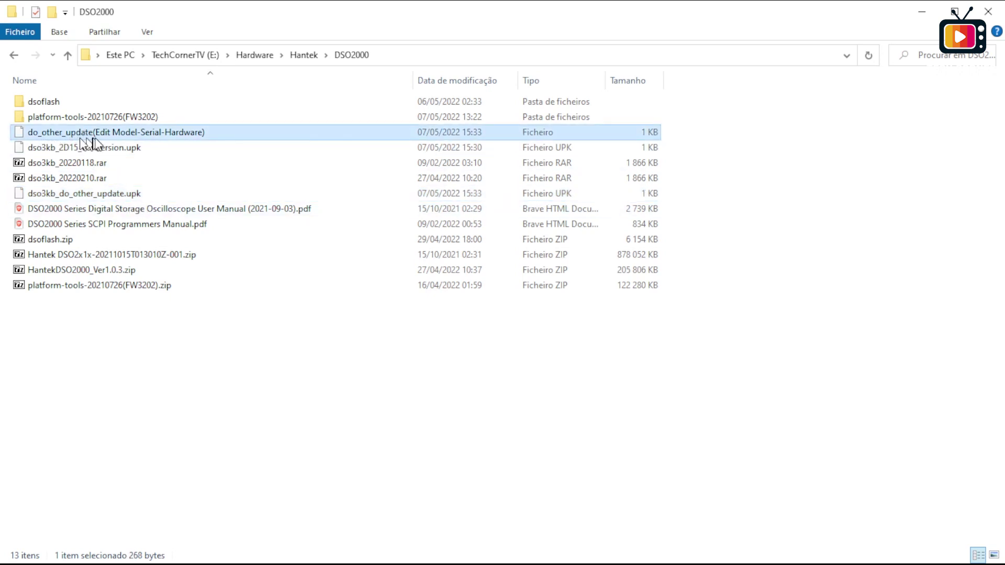
pyautogui.click(107, 137)
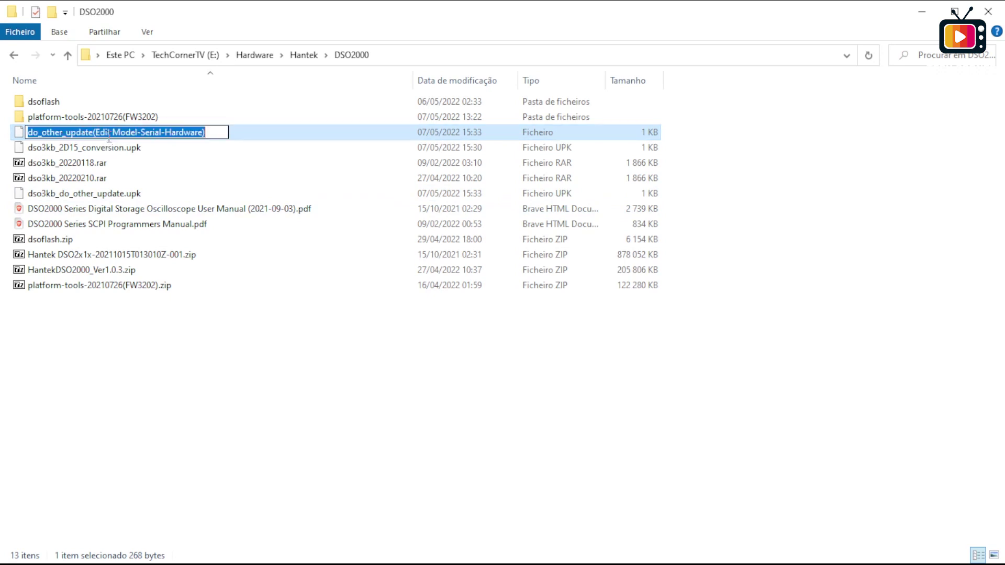
pyautogui.click(207, 130)
pyautogui.press('BackSpace')
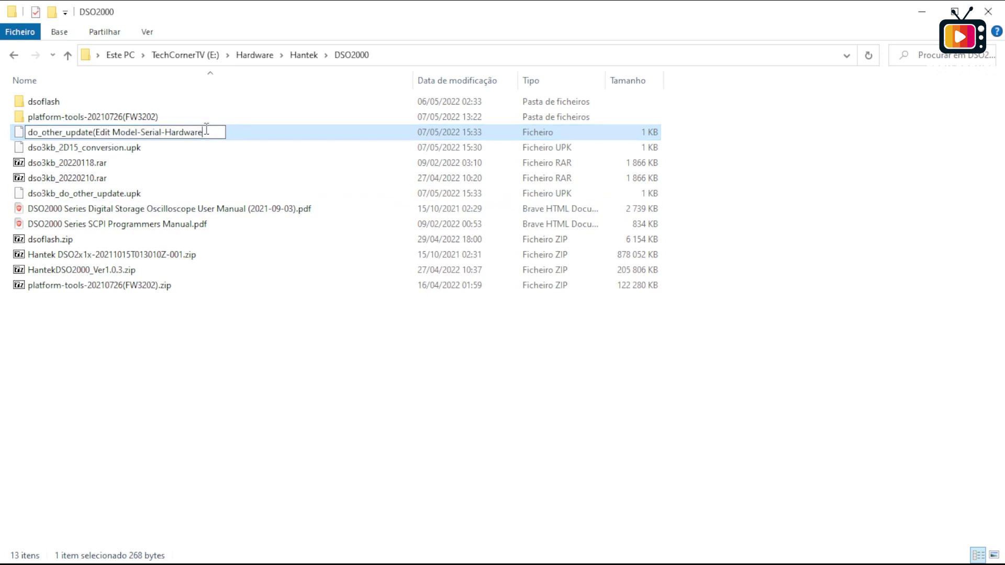
pyautogui.press('BackSpace')
pyautogui.press('BackSpace')
pyautogui.press('BackSpace')
pyautogui.press('BackSpace')
pyautogui.press('BackSpace')
pyautogui.press('BackSpace')
pyautogui.press('BackSpace')
pyautogui.press('BackSpace')
pyautogui.press('BackSpace')
pyautogui.press('BackSpace')
pyautogui.press('BackSpace')
pyautogui.press('BackSpace')
pyautogui.press('BackSpace')
pyautogui.press('BackSpace')
pyautogui.press('BackSpace')
pyautogui.press('BackSpace')
pyautogui.press('BackSpace')
pyautogui.press('BackSpace')
pyautogui.press('BackSpace')
pyautogui.press('BackSpace')
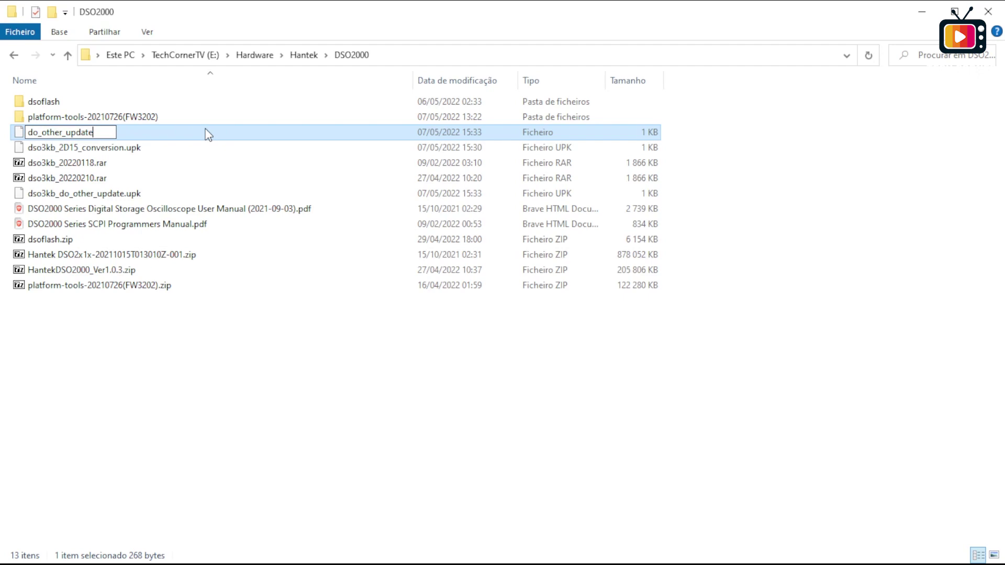
pyautogui.press('Return')
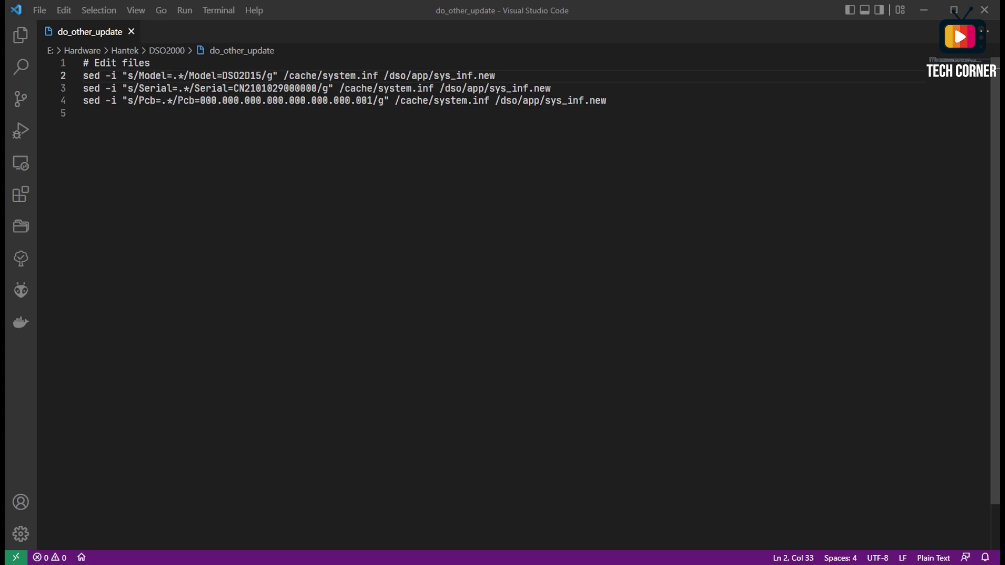
# Check the Serial and Pcb lines, then change the model on line 2 from DSO2D15 to DSO2D10.
pyautogui.click(252, 68)
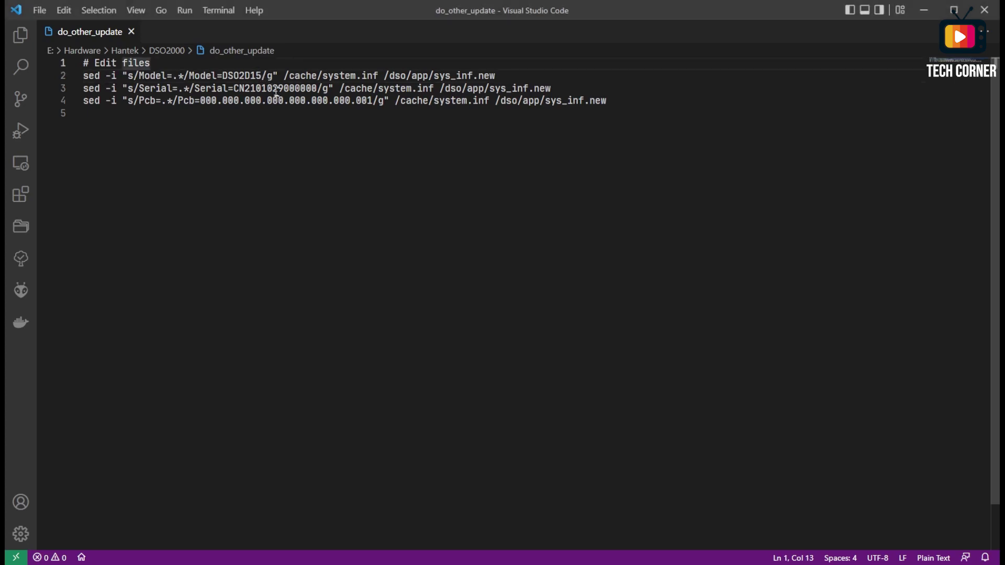
pyautogui.click(277, 89)
pyautogui.click(262, 102)
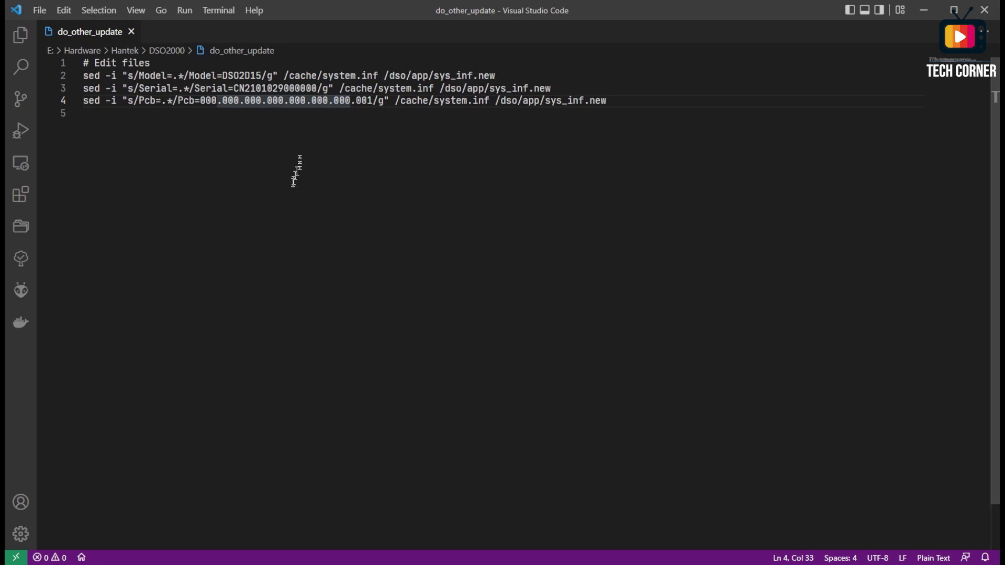
pyautogui.click(256, 76)
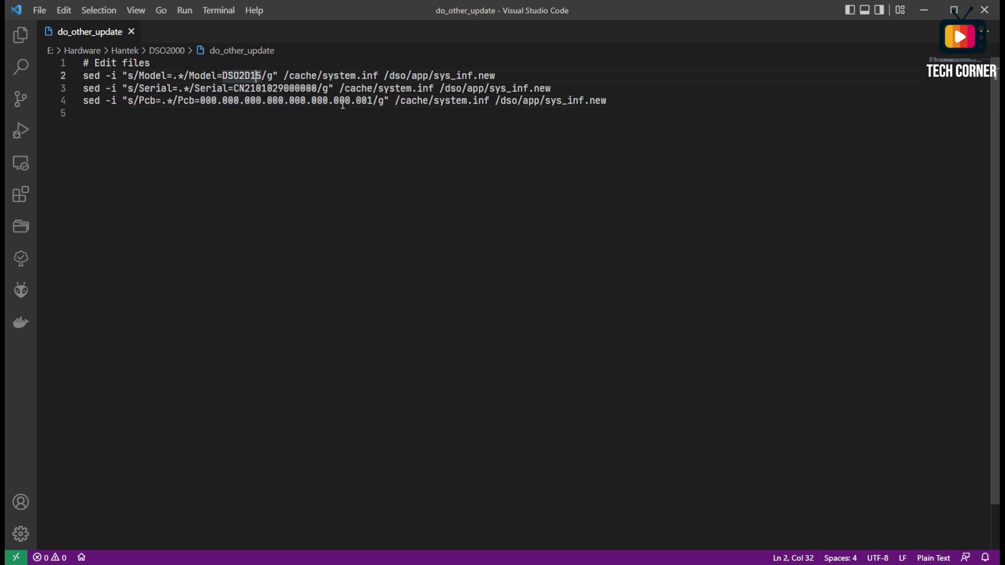
pyautogui.press('Delete')
pyautogui.write('0')
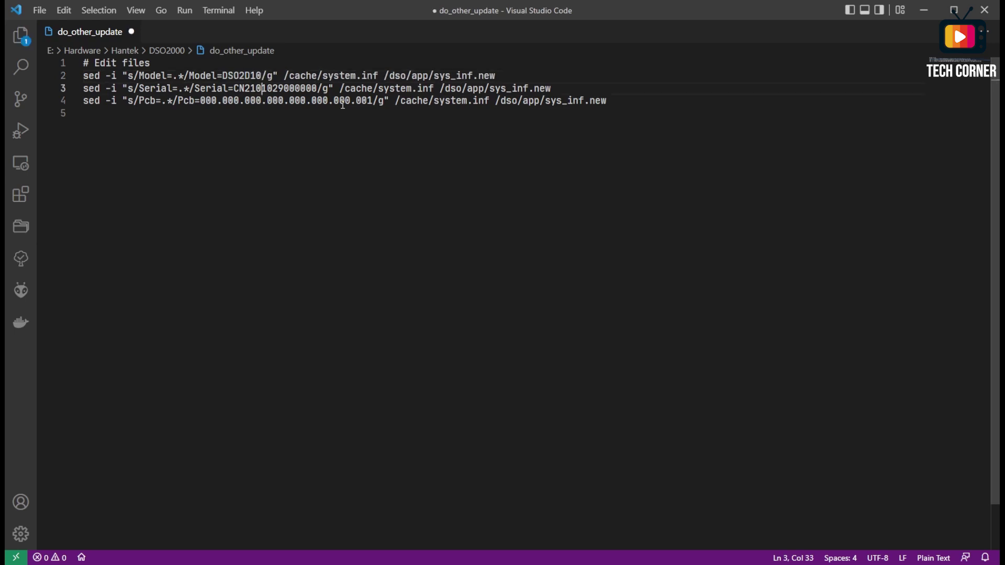
# Inspect the serial number's trailing zeros and confirm the model line reads DSO2D10.
pyautogui.press('Right')
pyautogui.press('Right')
pyautogui.hotkey('shift', 'Right')
pyautogui.hotkey('shift', 'Right')
pyautogui.hotkey('shift', 'Right')
pyautogui.hotkey('shift', 'Right')
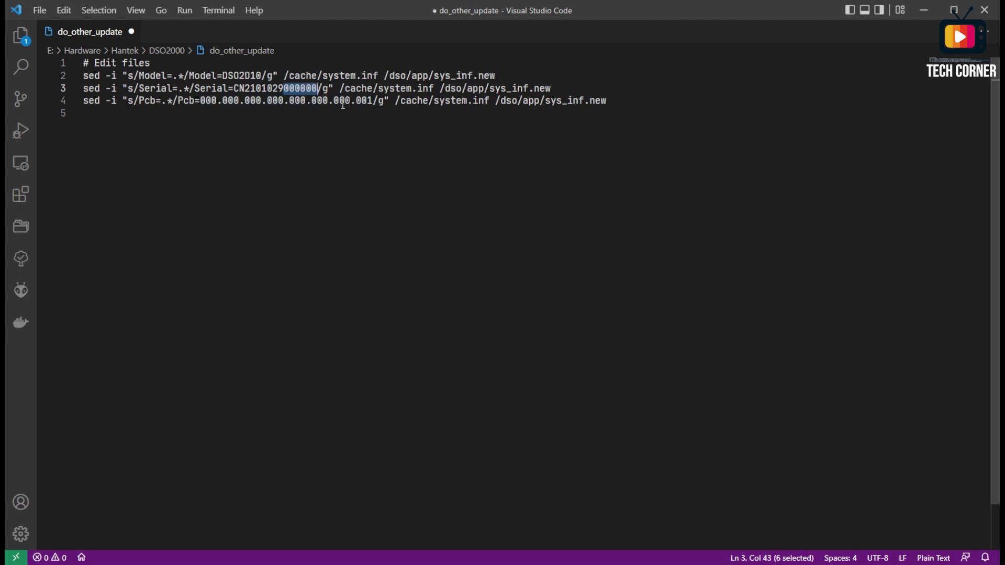
pyautogui.click(251, 75)
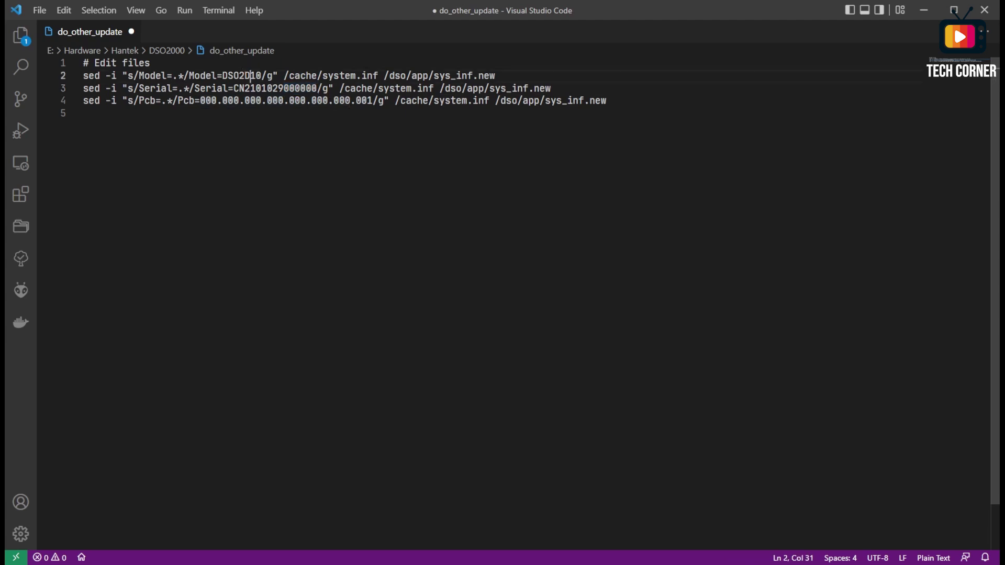
pyautogui.doubleClick(251, 76)
pyautogui.click(288, 113)
pyautogui.click(249, 76)
pyautogui.moveTo(283, 88); pyautogui.dragTo(317, 88)
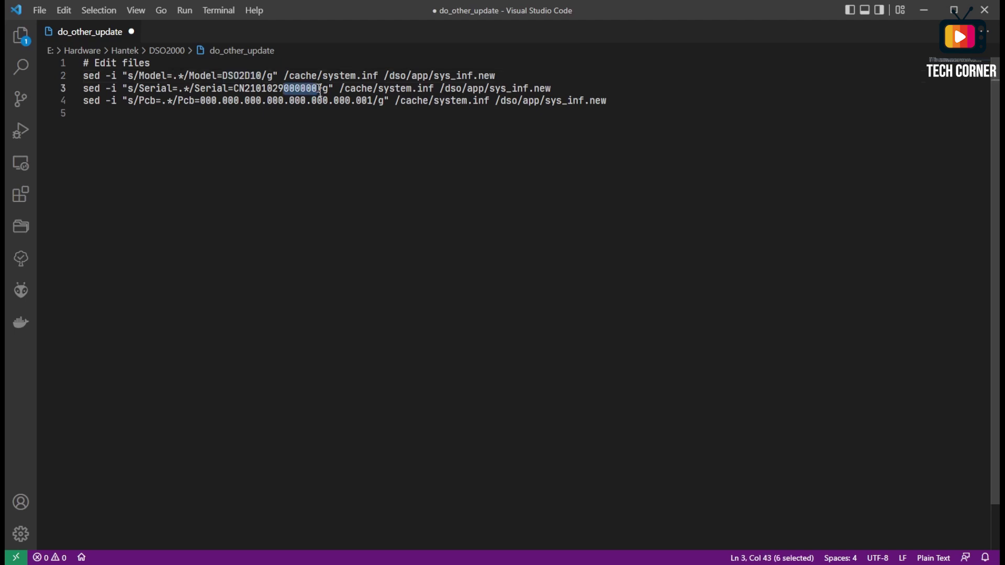
pyautogui.click(249, 119)
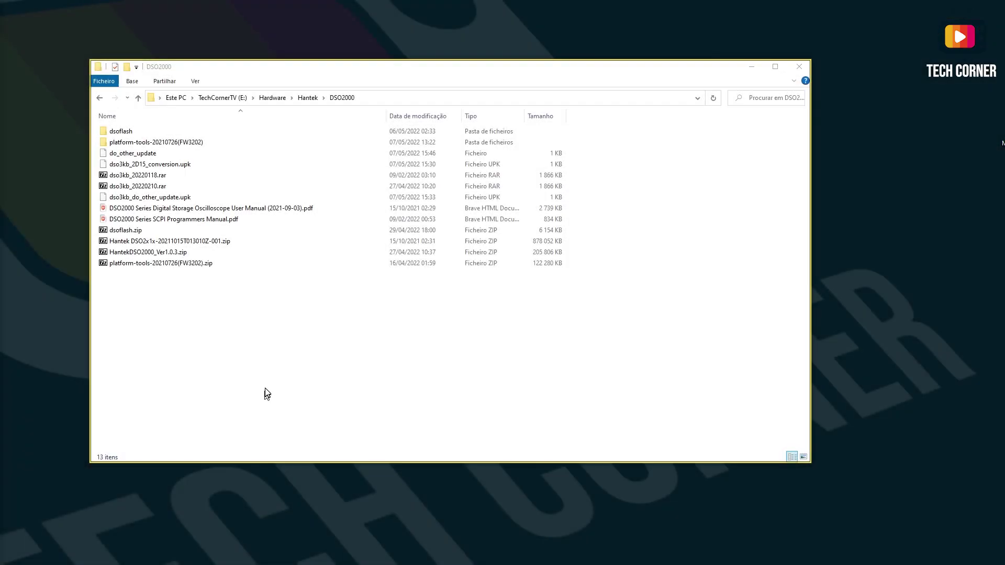
# Copy do_other_update and dso3kb_do_other_update.upk to the 16GB (F:) USB drive.
pyautogui.click(139, 154)
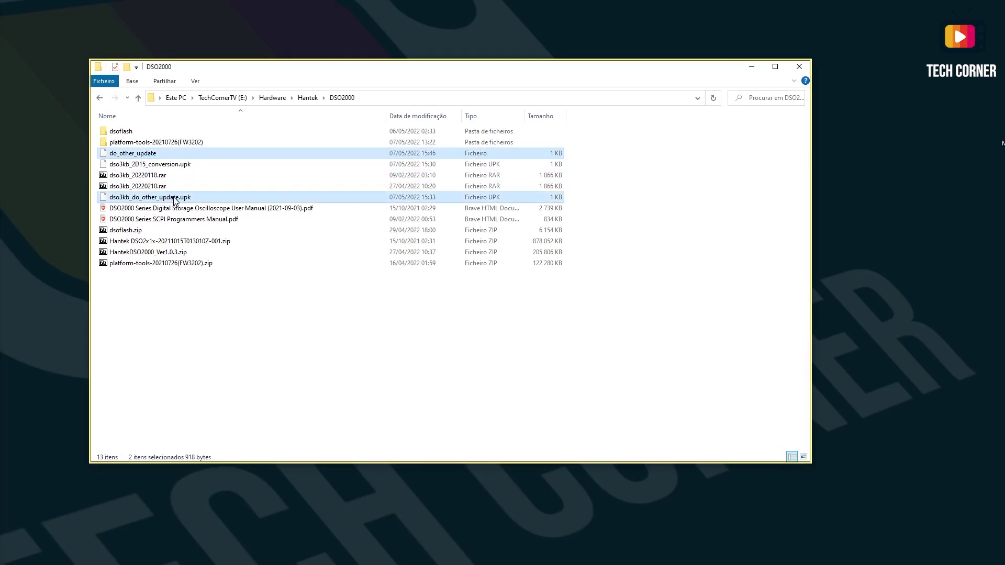
pyautogui.rightClick(213, 199)
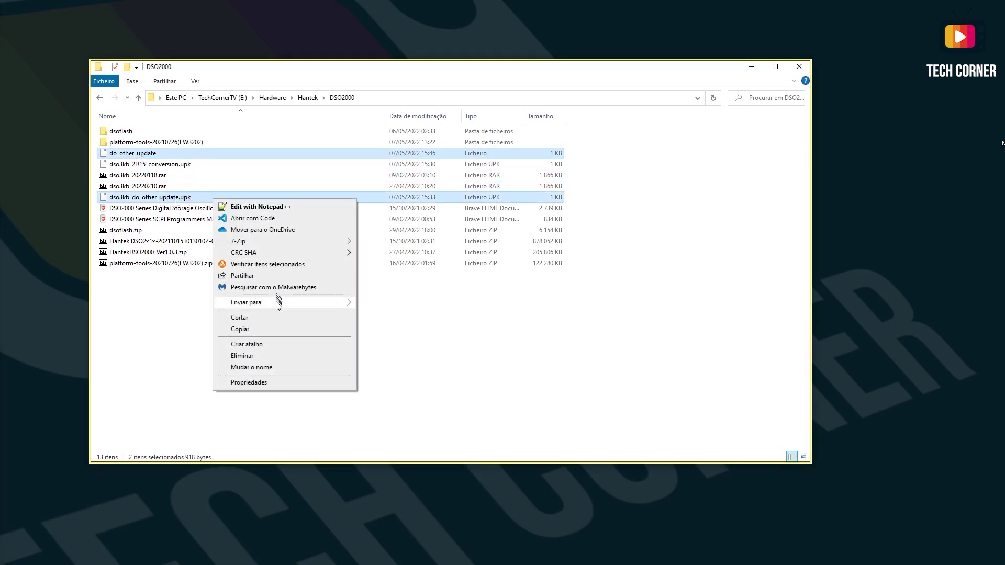
pyautogui.moveTo(279, 306)
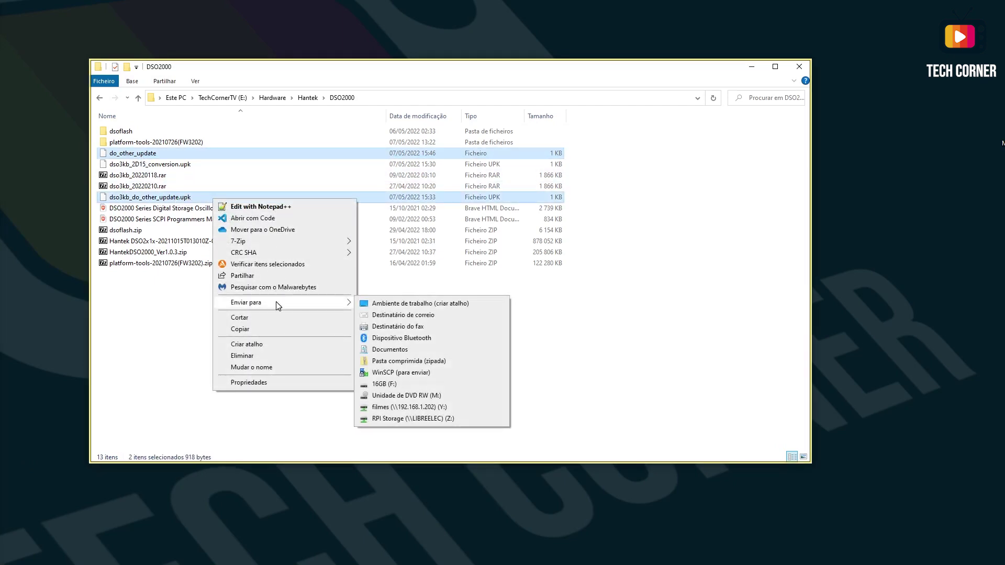
pyautogui.click(394, 384)
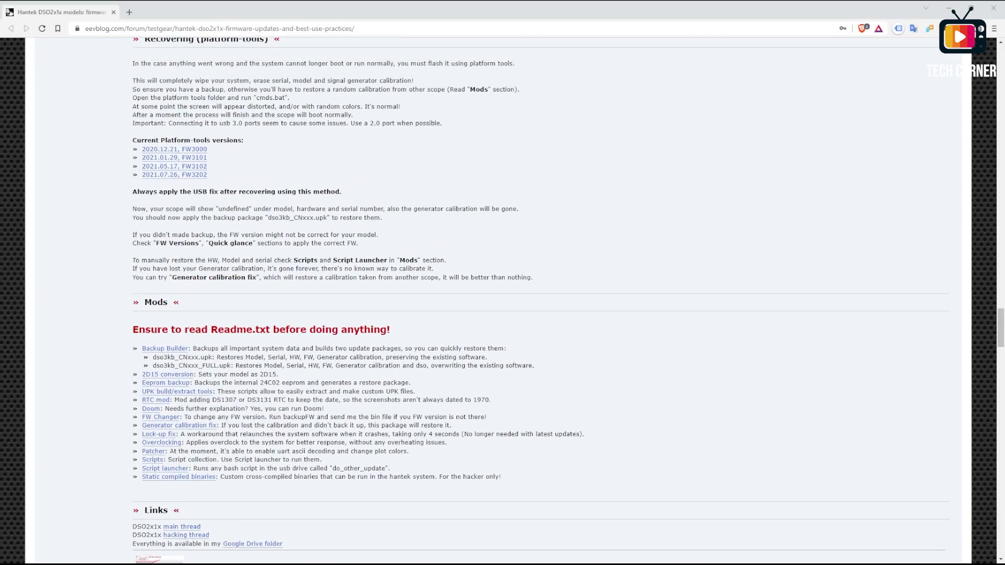
# Scroll up the forum post toward the USB_fix link.
pyautogui.scroll(11, 502, 301)
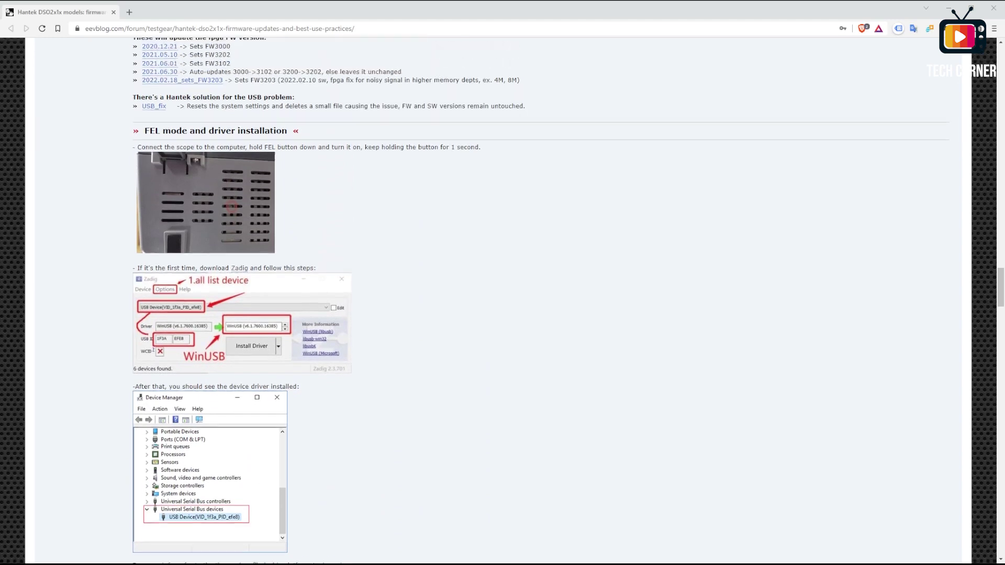
pyautogui.scroll(3, 502, 301)
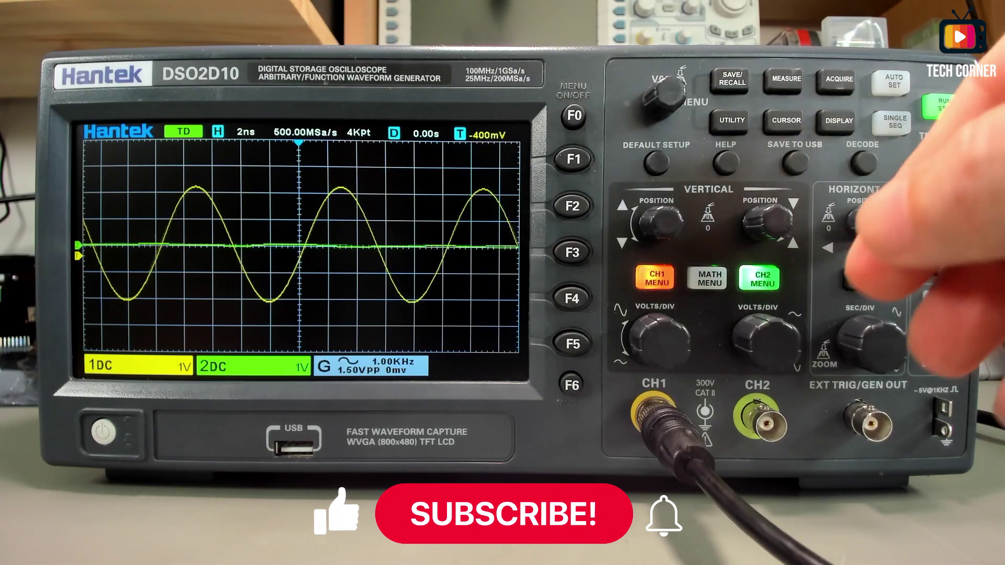
# Scroll up and down to view the CH1 sine wave and the lowered CH2 trace.
pyautogui.scroll(1, 768, 222)
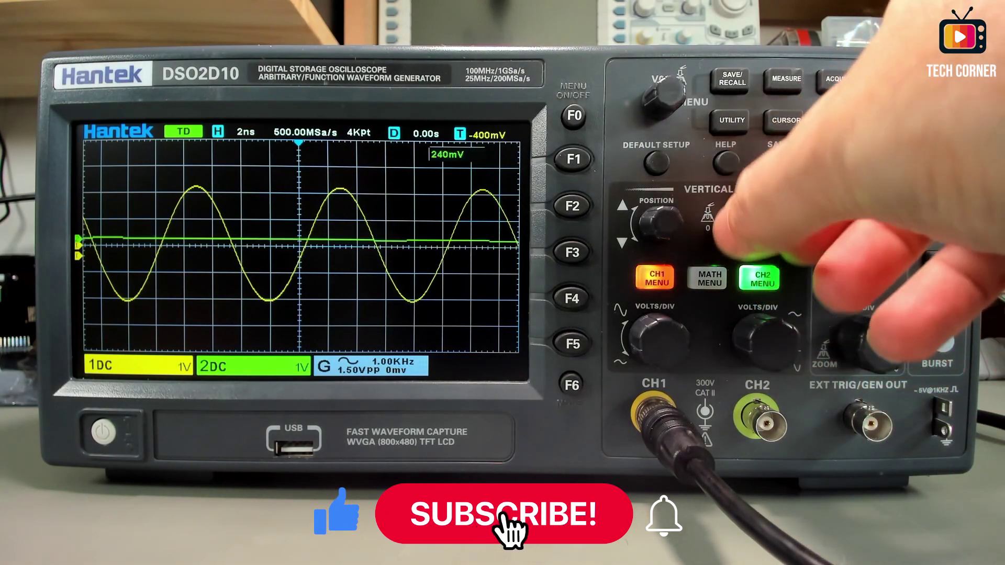
pyautogui.scroll(-5, 768, 222)
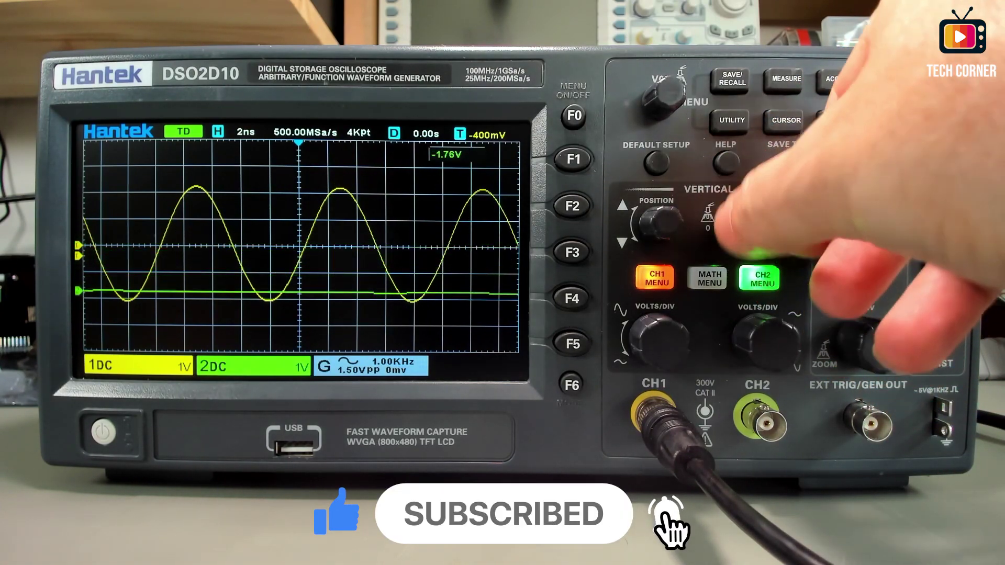
pyautogui.scroll(1, 768, 223)
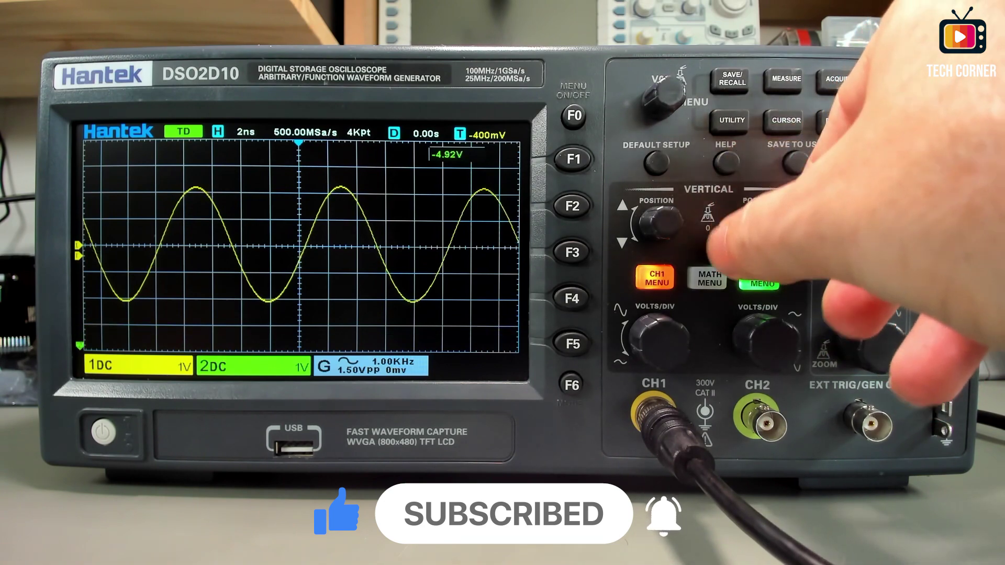